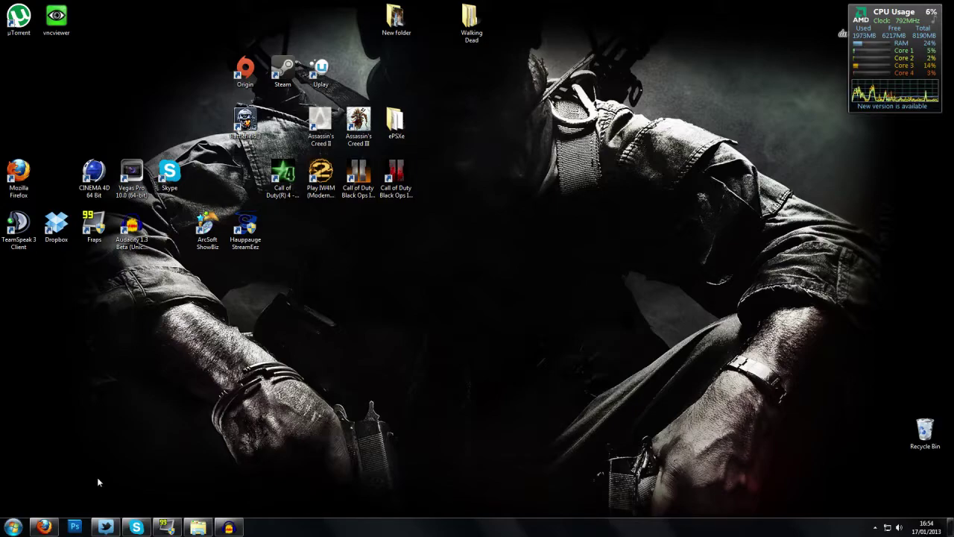
# - Open Photoshop and create a 1280 x 720 pixel document at 72 pixels/inch in 8-bit CMYK Color with transparent background contents
pyautogui.click(77, 524)
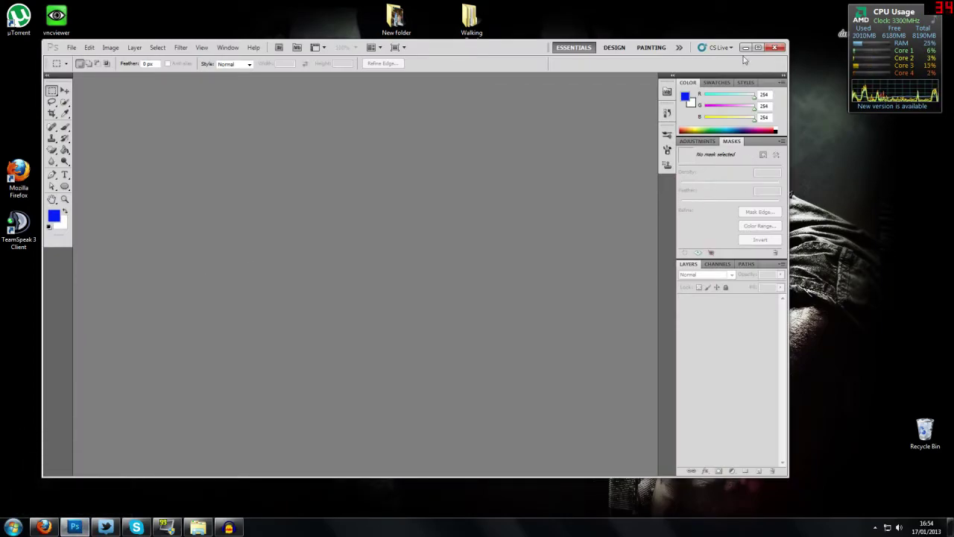
pyautogui.click(72, 48)
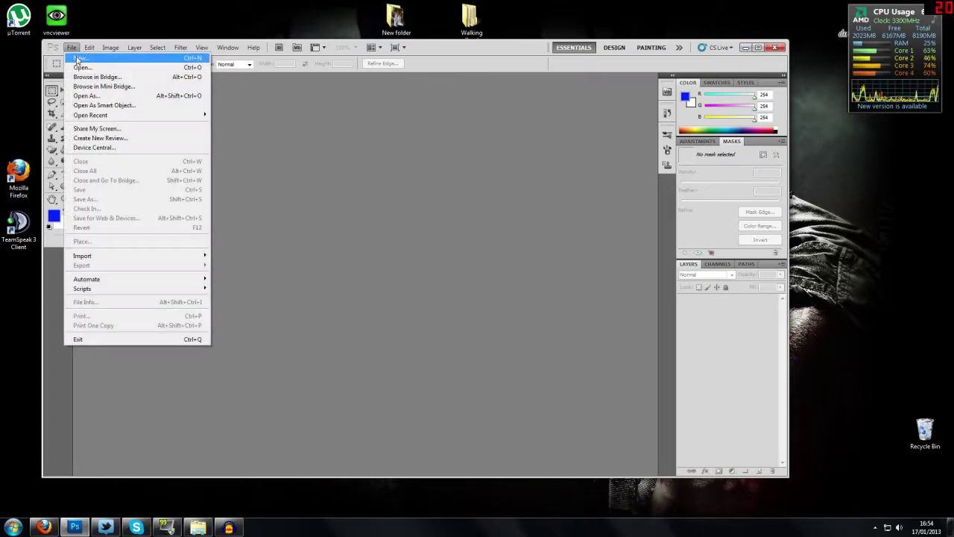
pyautogui.click(78, 59)
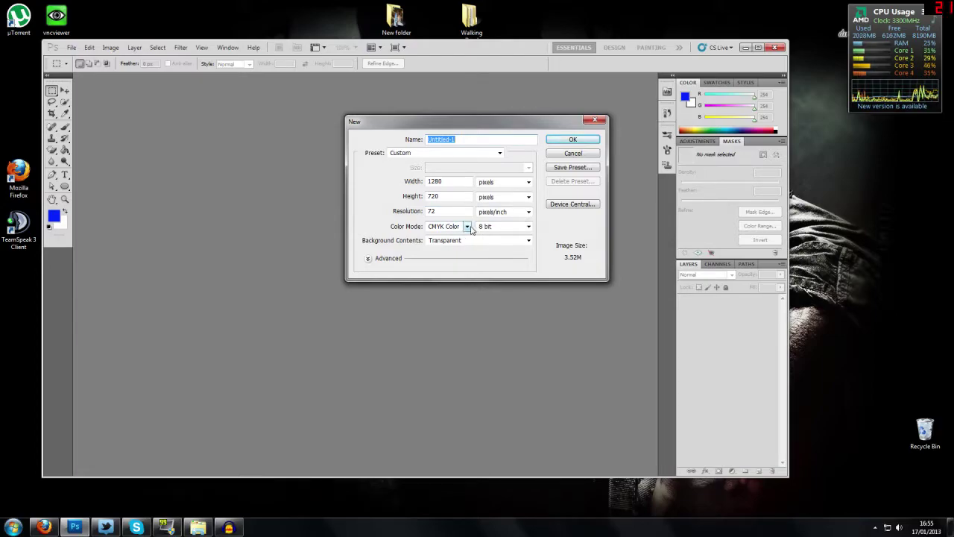
pyautogui.click(529, 243)
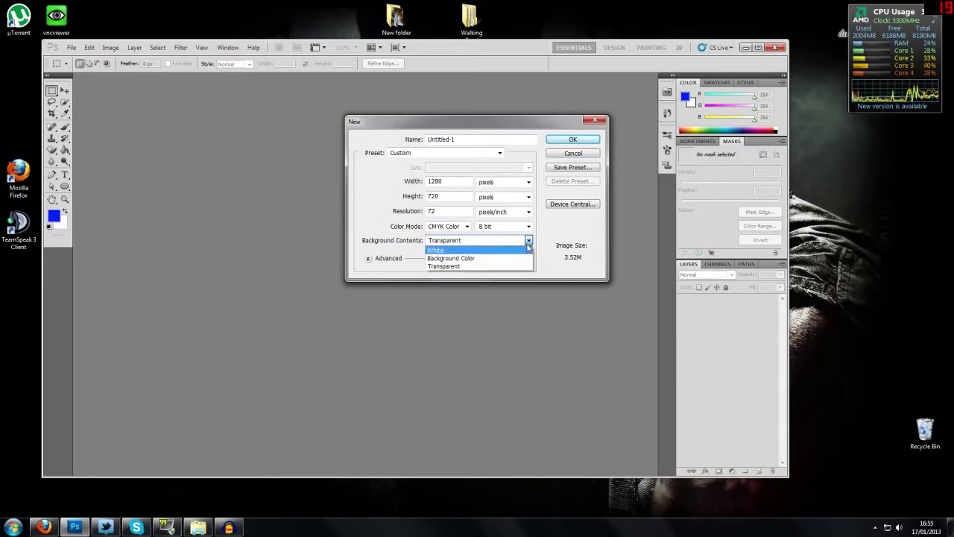
pyautogui.click(531, 241)
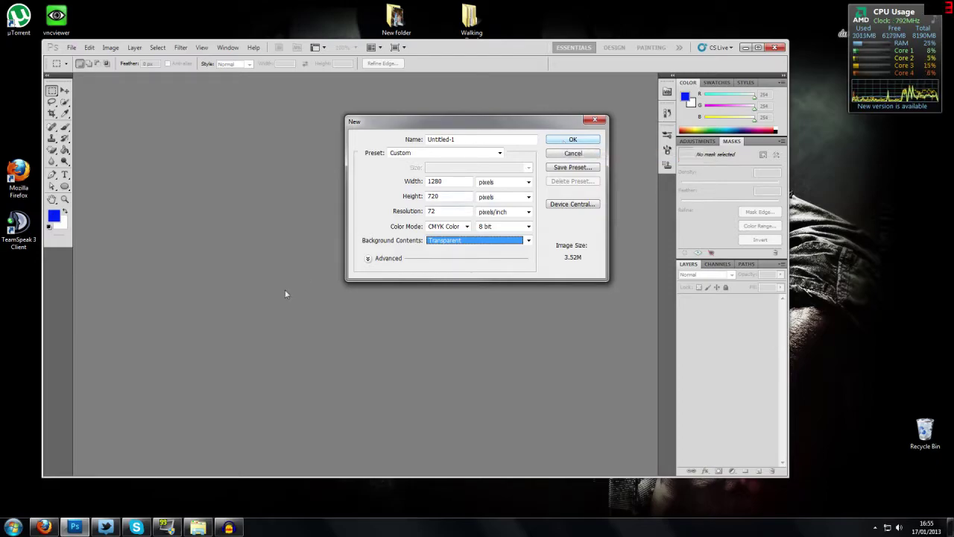
pyautogui.click(367, 259)
pyautogui.click(368, 259)
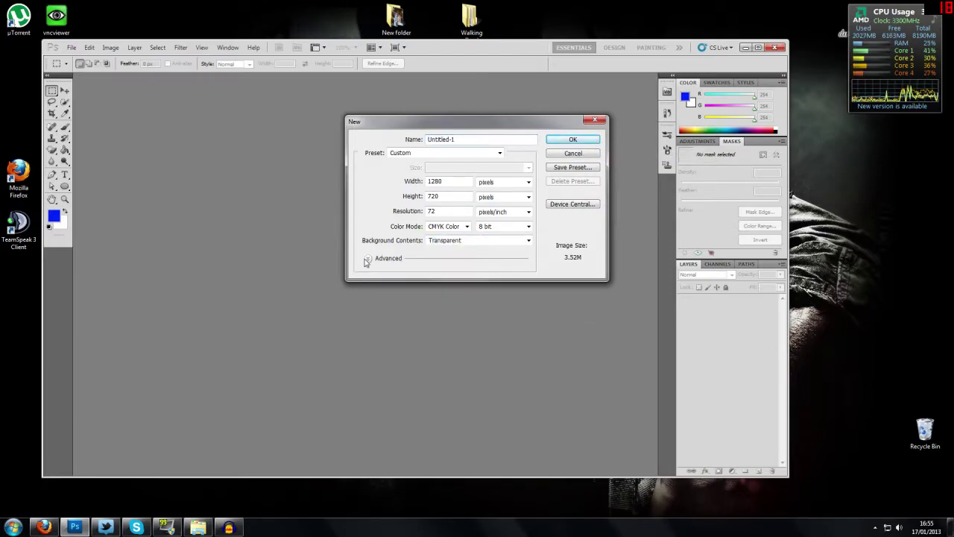
pyautogui.press('Escape')
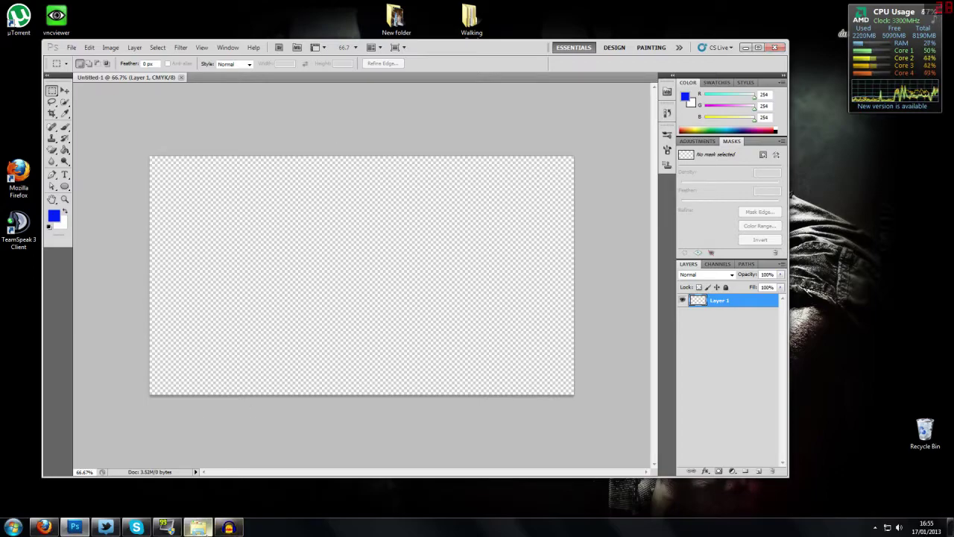
# - Switch to Windows Explorer and place the Modern Warfare 2 climber wallpaper from the Pictures library's Internet Downloads folder into the Photoshop document
pyautogui.click(197, 527)
pyautogui.click(264, 176)
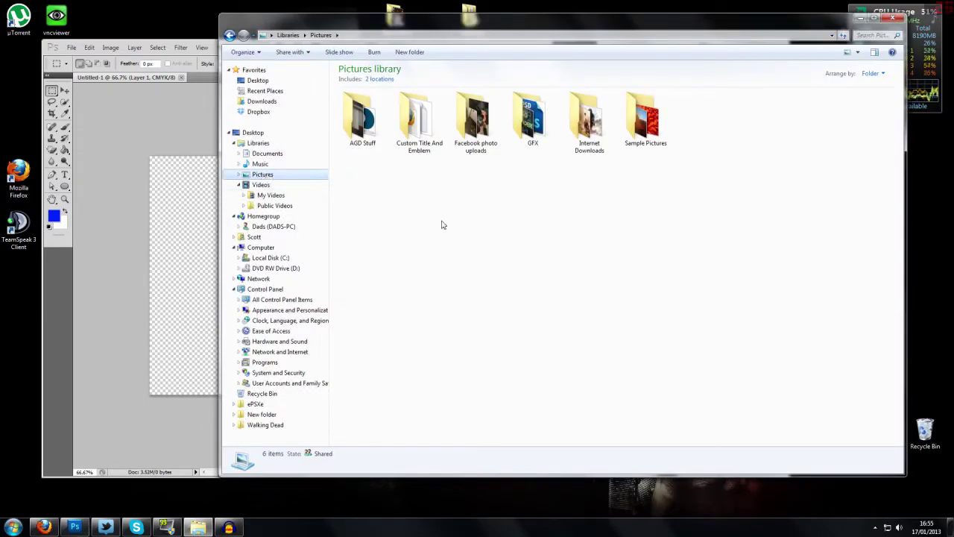
pyautogui.doubleClick(588, 130)
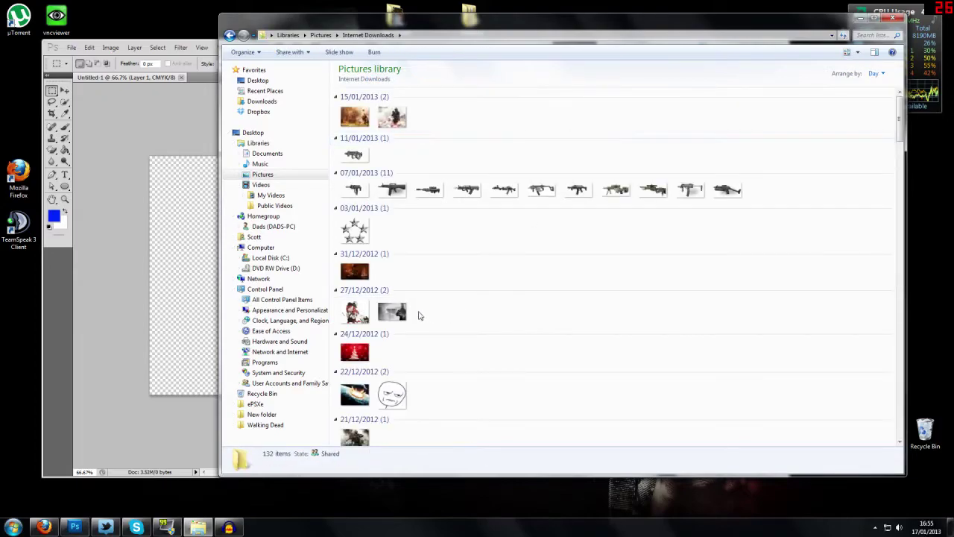
pyautogui.scroll(-3, 571, 315)
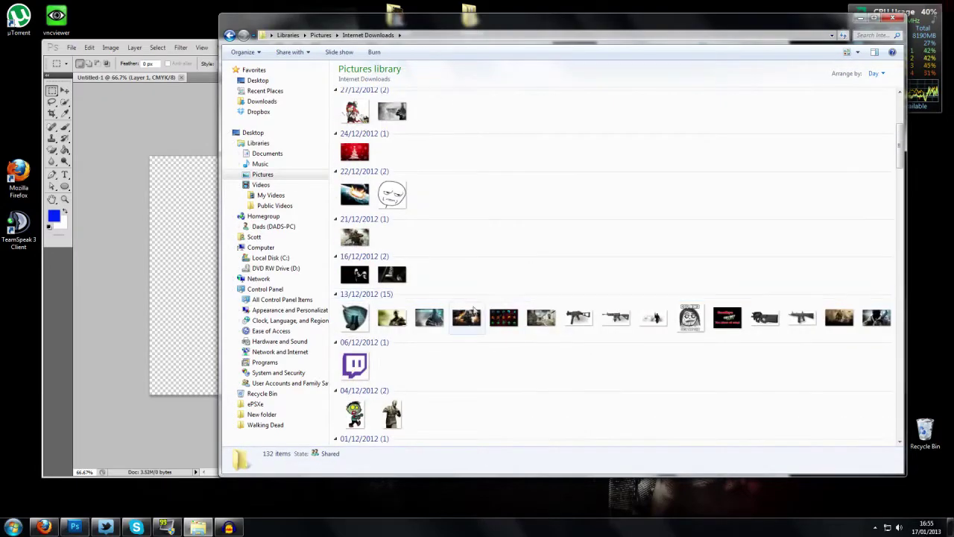
pyautogui.scroll(-4, 430, 362)
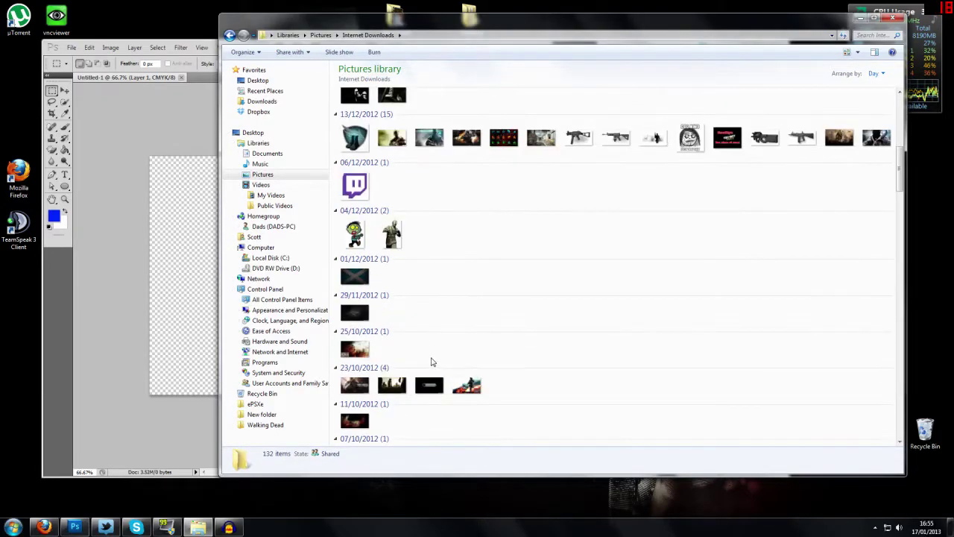
pyautogui.scroll(-1, 425, 367)
pyautogui.moveTo(355, 336); pyautogui.dragTo(173, 337)
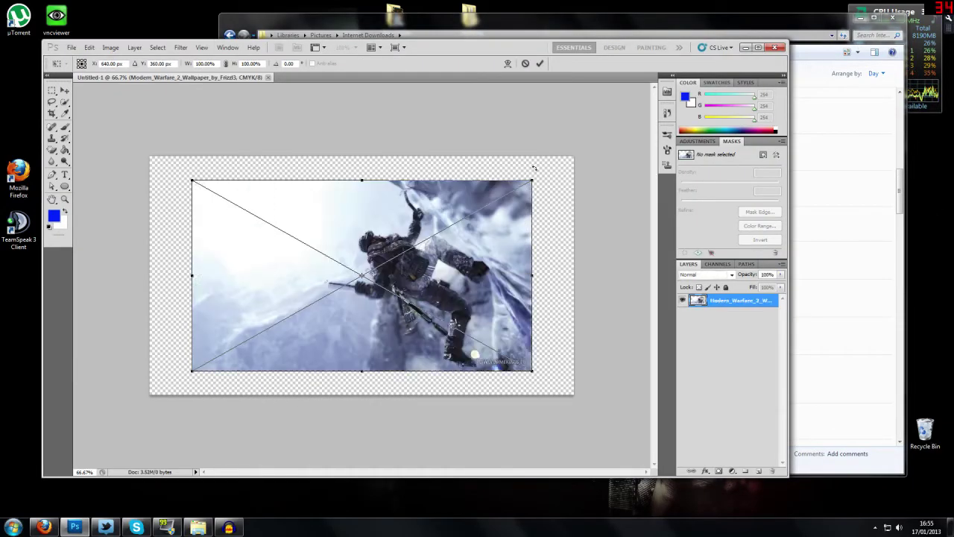
# - Scale the placed wallpaper to 125% so that it fills the whole canvas, and commit the placement
pyautogui.moveTo(535, 176); pyautogui.dragTo(574, 156)
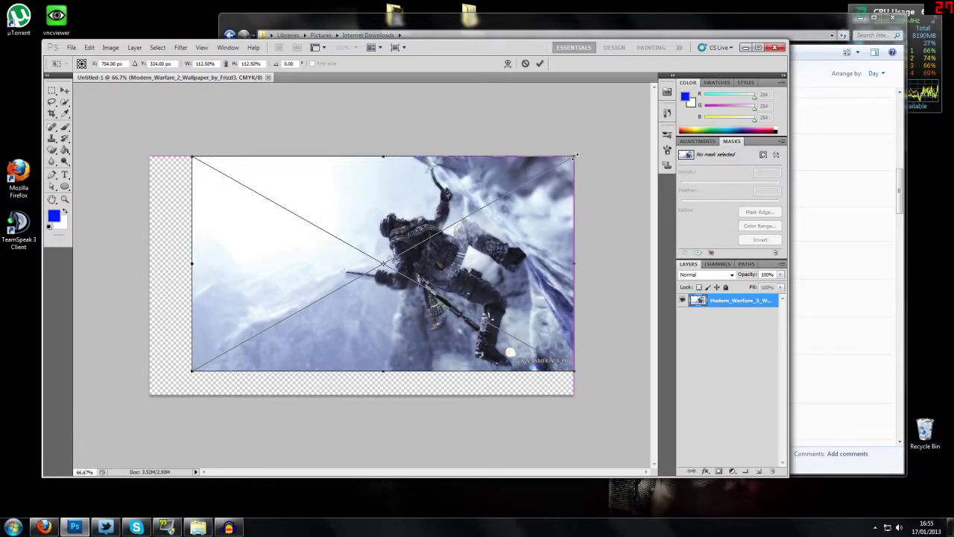
pyautogui.moveTo(195, 370); pyautogui.dragTo(153, 390)
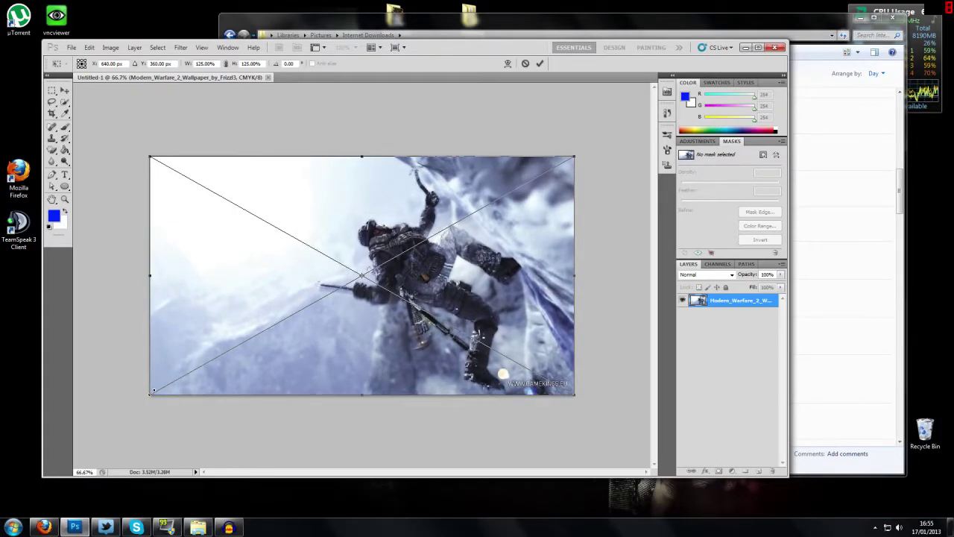
pyautogui.press('Return')
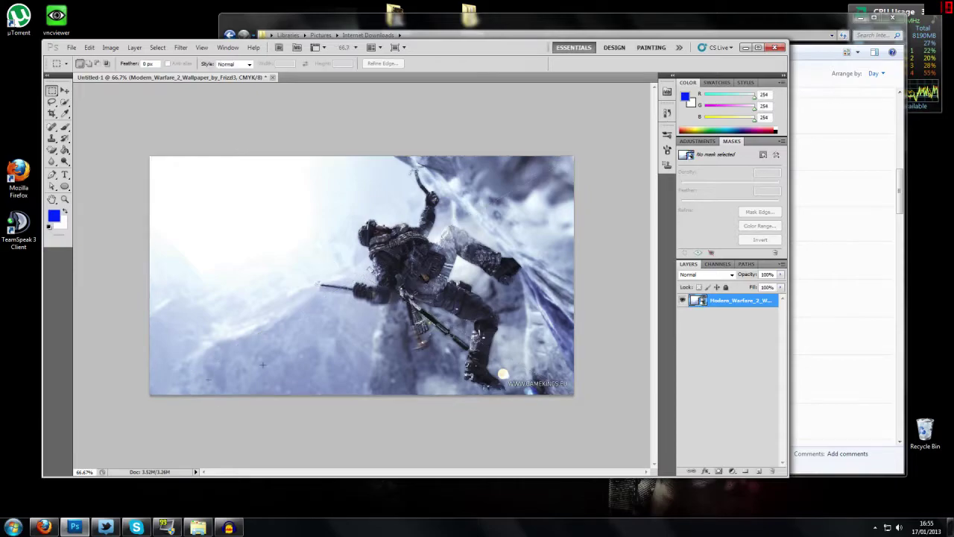
# - Maximize the window, open the placed wallpaper's smart object contents for editing, and convert the Background there into a regular layer named Layer 0
pyautogui.click(181, 47)
pyautogui.click(180, 47)
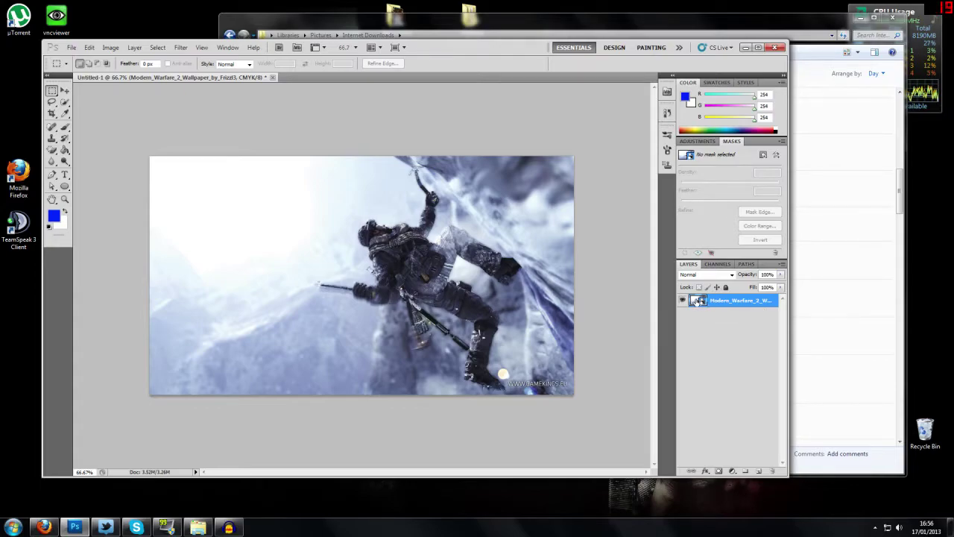
pyautogui.click(758, 47)
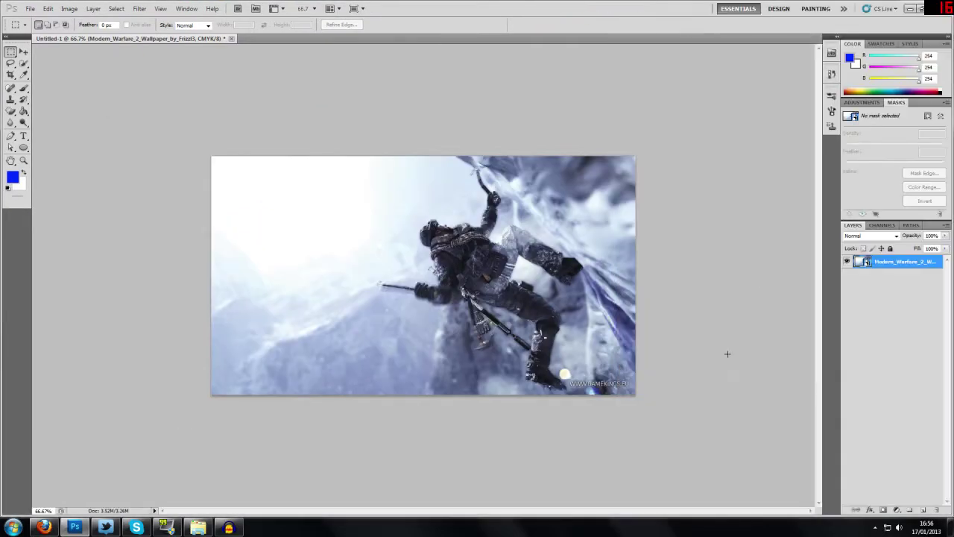
pyautogui.doubleClick(862, 265)
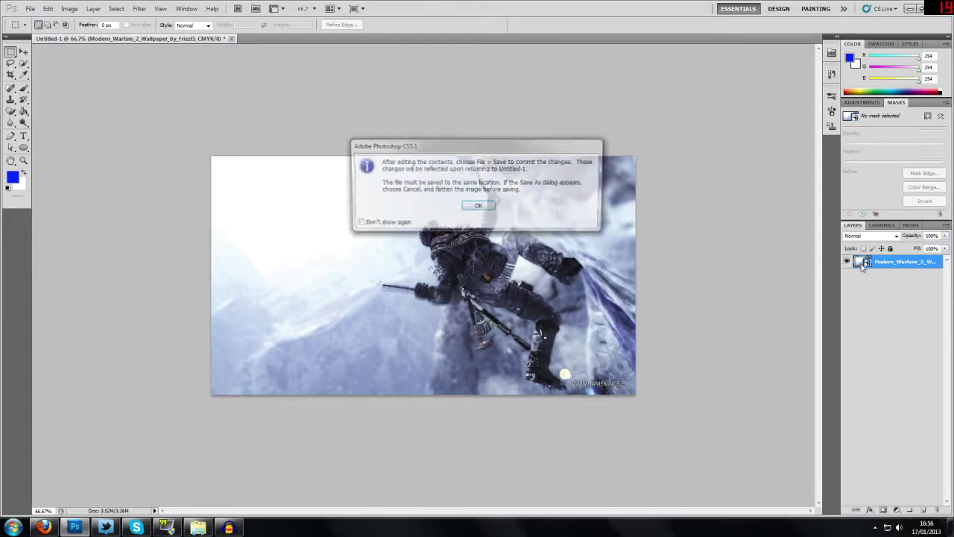
pyautogui.click(478, 208)
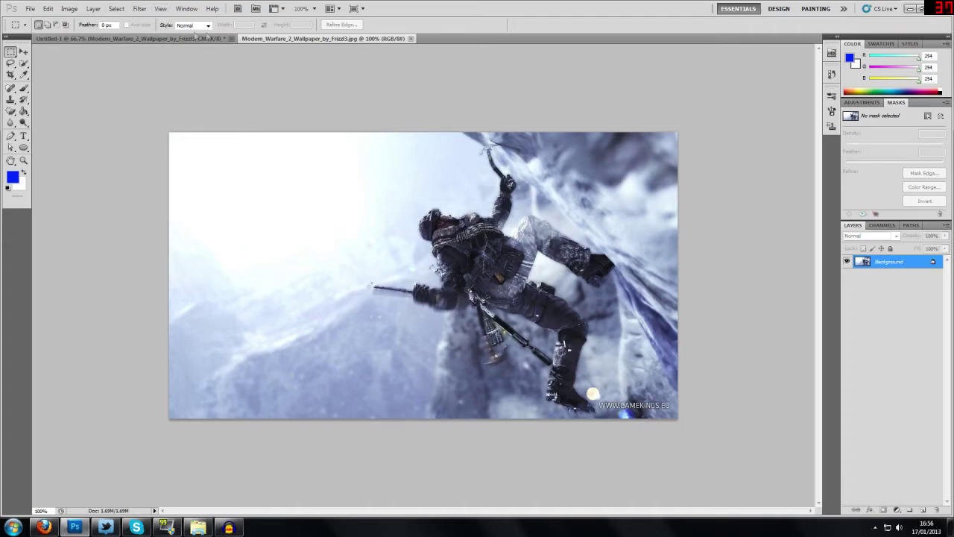
pyautogui.doubleClick(898, 263)
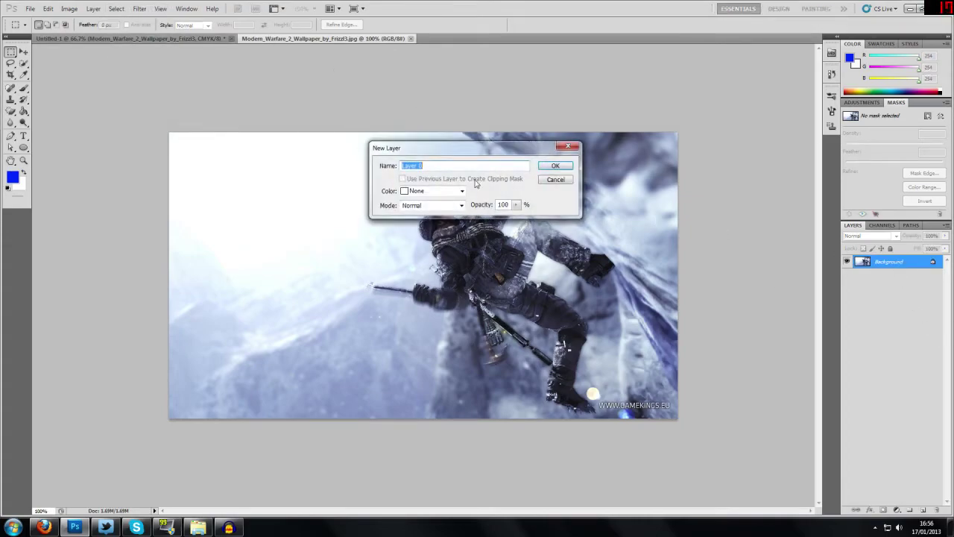
pyautogui.click(554, 166)
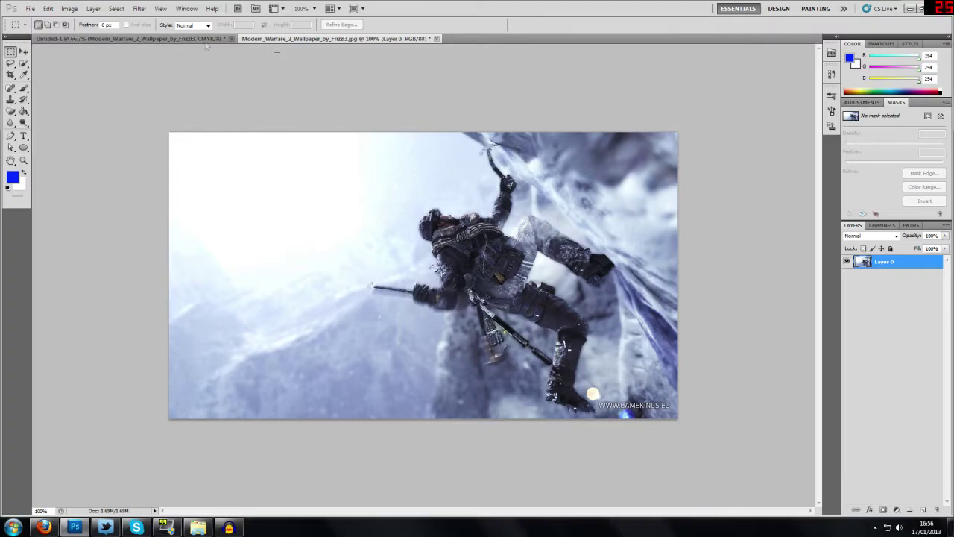
# - Darken the wallpaper's edges using a custom Lens Correction with vignette amount -100 and midpoint 0
pyautogui.click(140, 9)
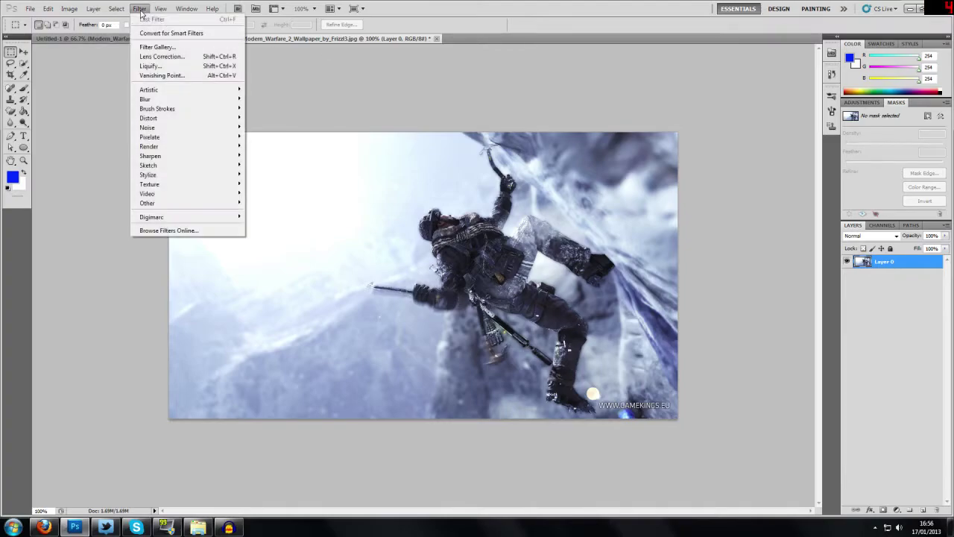
pyautogui.click(156, 58)
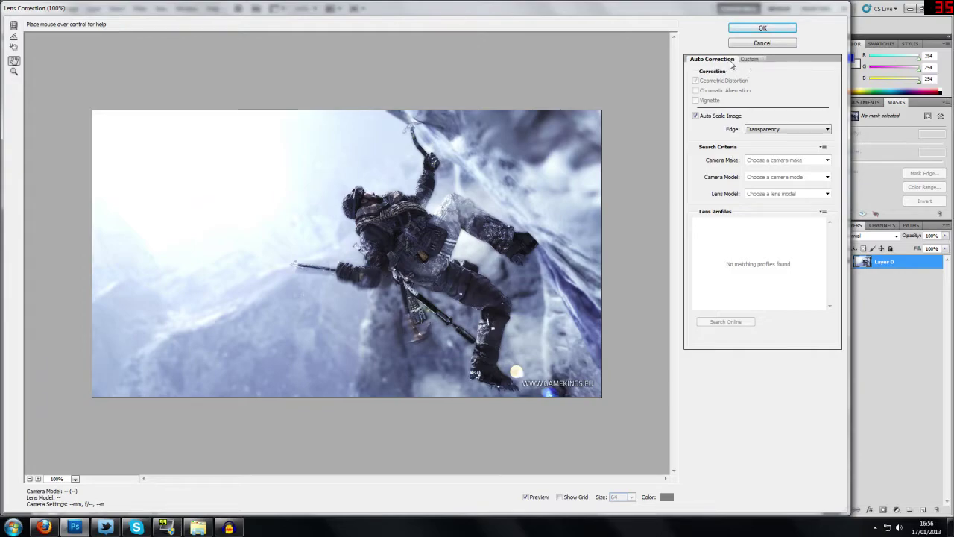
pyautogui.click(753, 60)
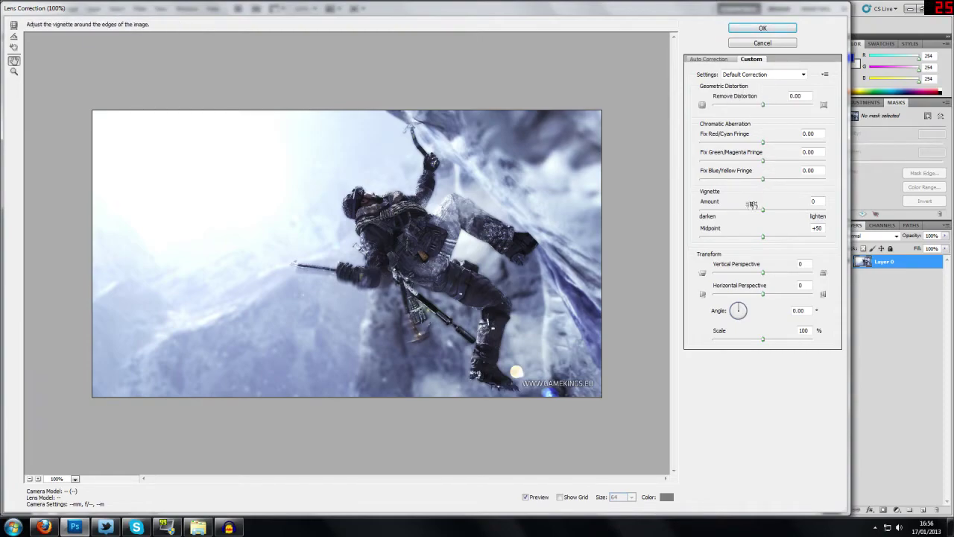
pyautogui.moveTo(763, 210); pyautogui.dragTo(705, 215)
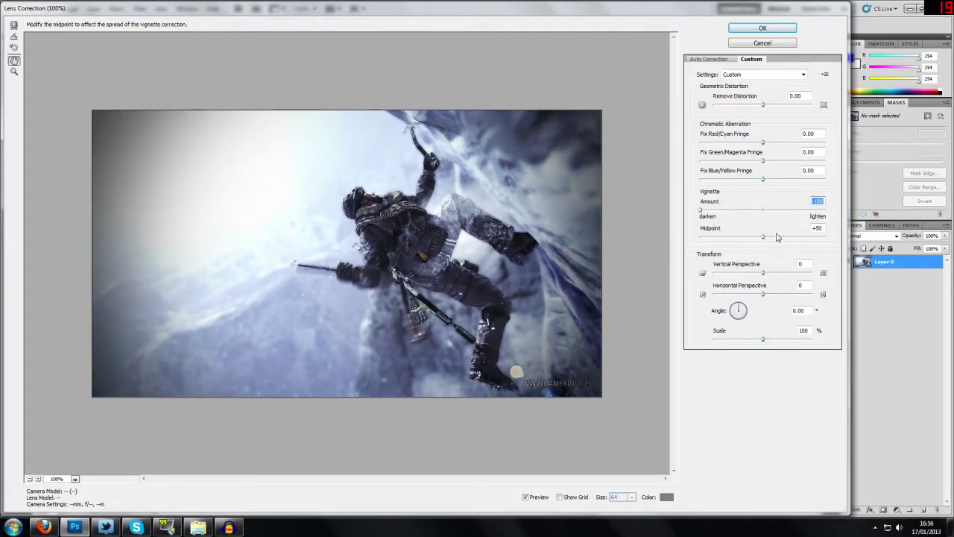
pyautogui.moveTo(762, 237); pyautogui.dragTo(698, 240)
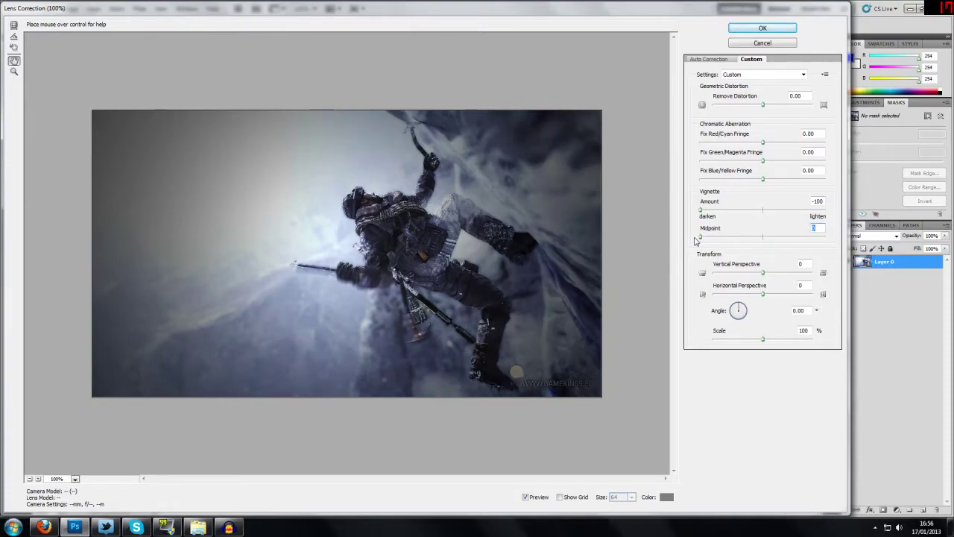
pyautogui.click(762, 28)
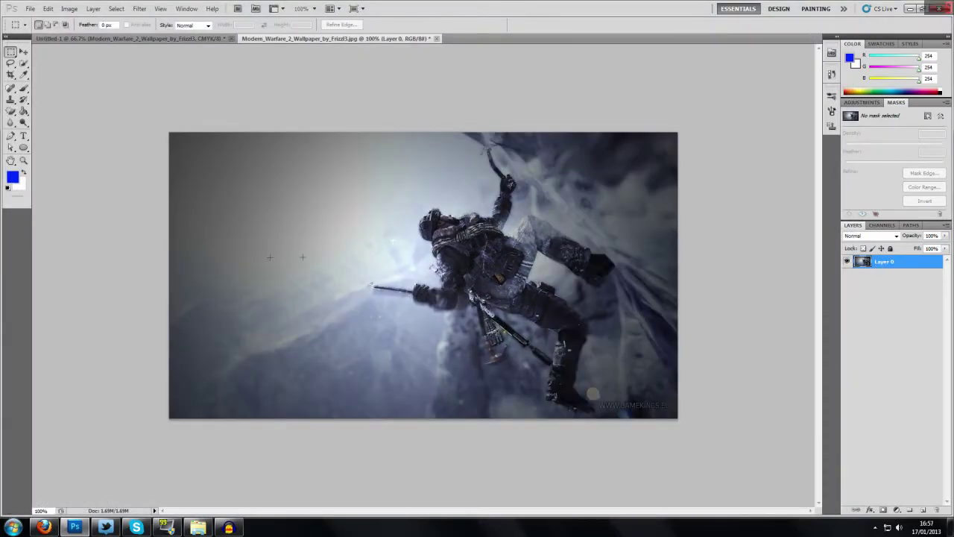
# - Save the edited wallpaper to the Desktop in Photoshop PSD format under the name "yt thumbnail"
pyautogui.click(30, 9)
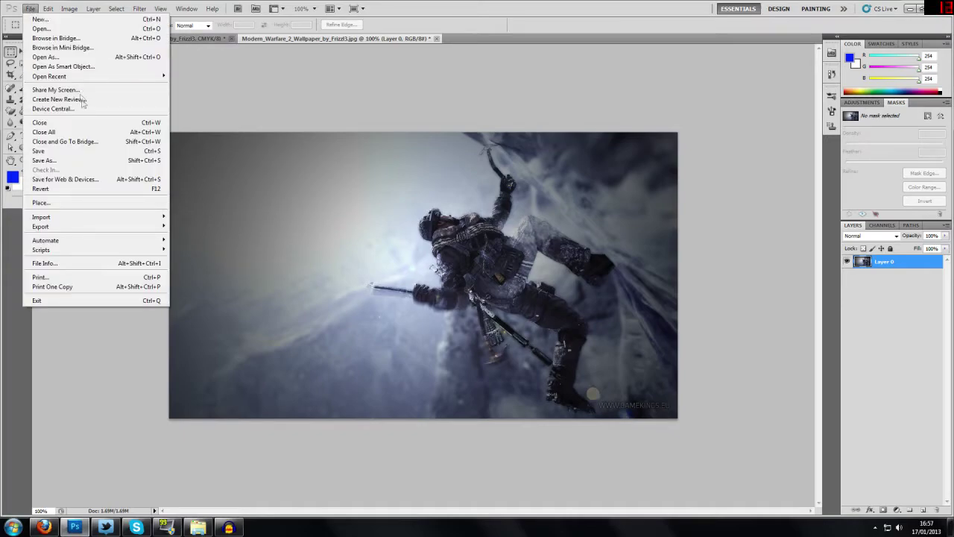
pyautogui.click(45, 161)
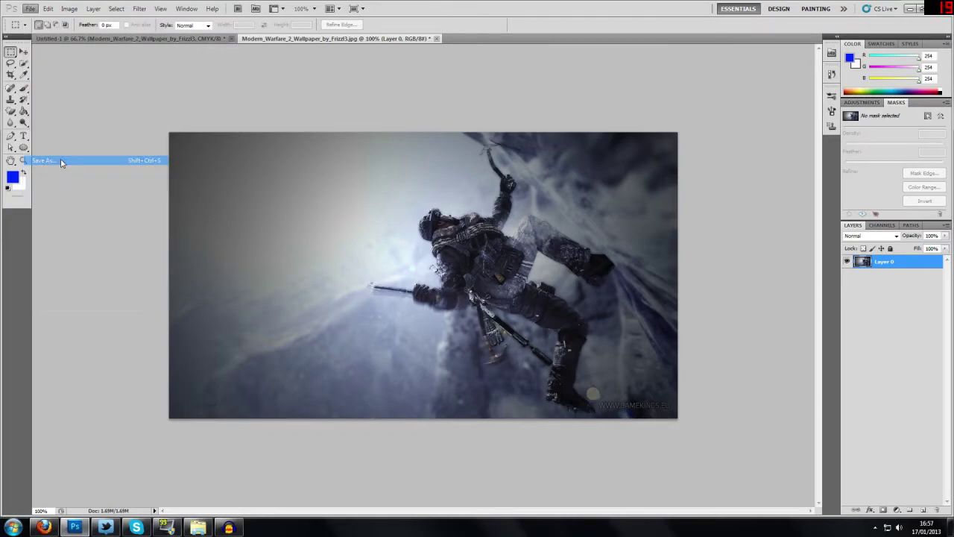
pyautogui.click(362, 145)
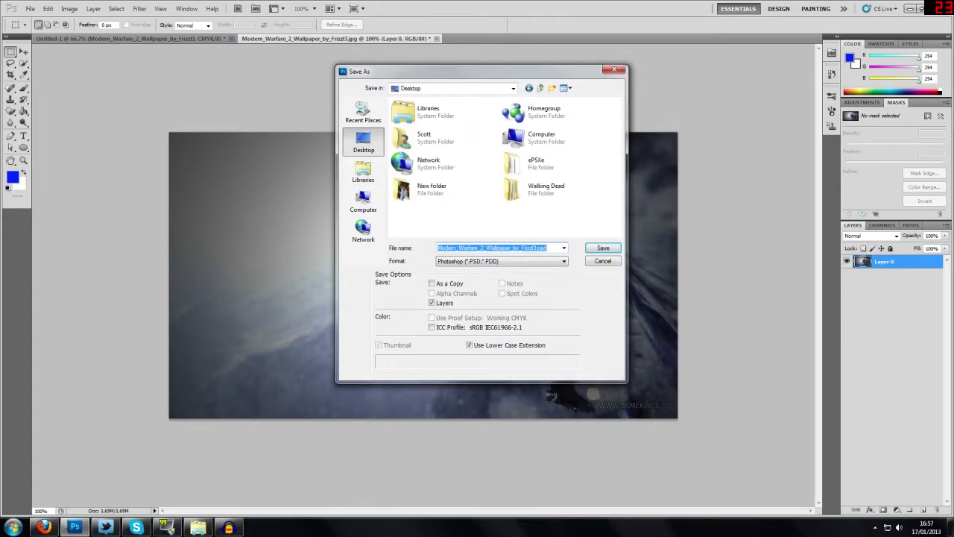
pyautogui.write('photoshop t')
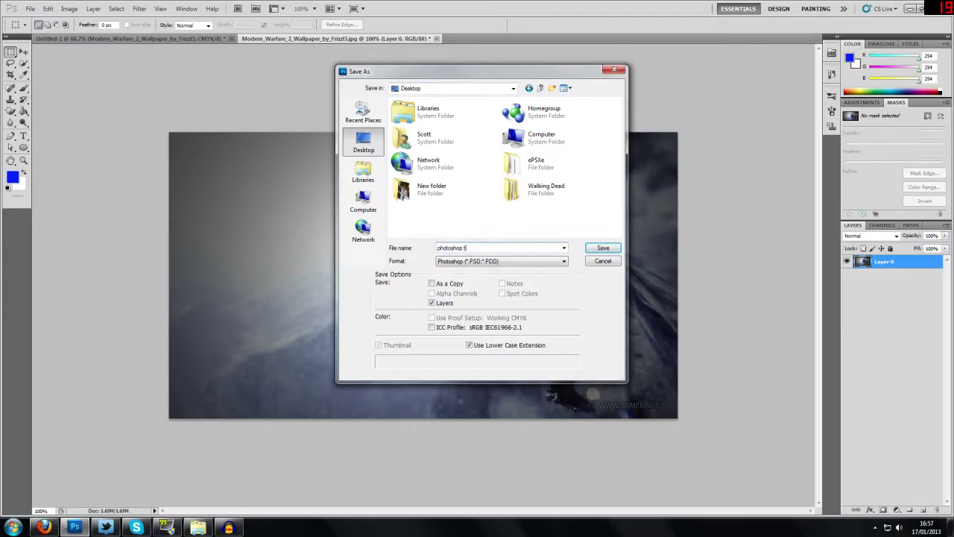
pyautogui.press('BackSpace')
pyautogui.press('BackSpace')
pyautogui.press('BackSpace')
pyautogui.press('BackSpace')
pyautogui.press('BackSpace')
pyautogui.press('BackSpace')
pyautogui.press('BackSpace')
pyautogui.press('BackSpace')
pyautogui.press('BackSpace')
pyautogui.press('BackSpace')
pyautogui.write('yt thumbnail')
pyautogui.click(613, 249)
pyautogui.click(596, 169)
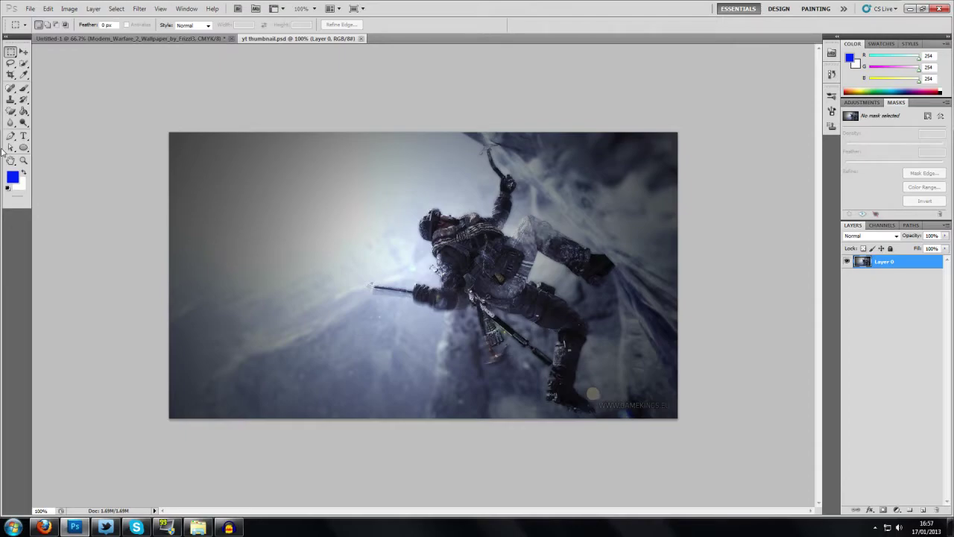
# - Add a text box across the upper half of the wallpaper with "Youtube" and "Thumbnail" on two centred lines
pyautogui.click(24, 136)
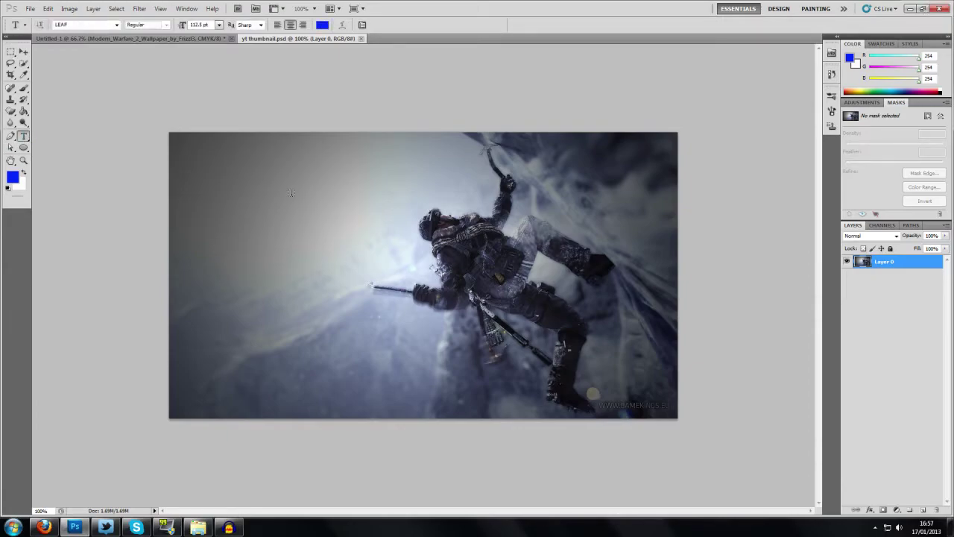
pyautogui.moveTo(207, 159); pyautogui.dragTo(656, 307)
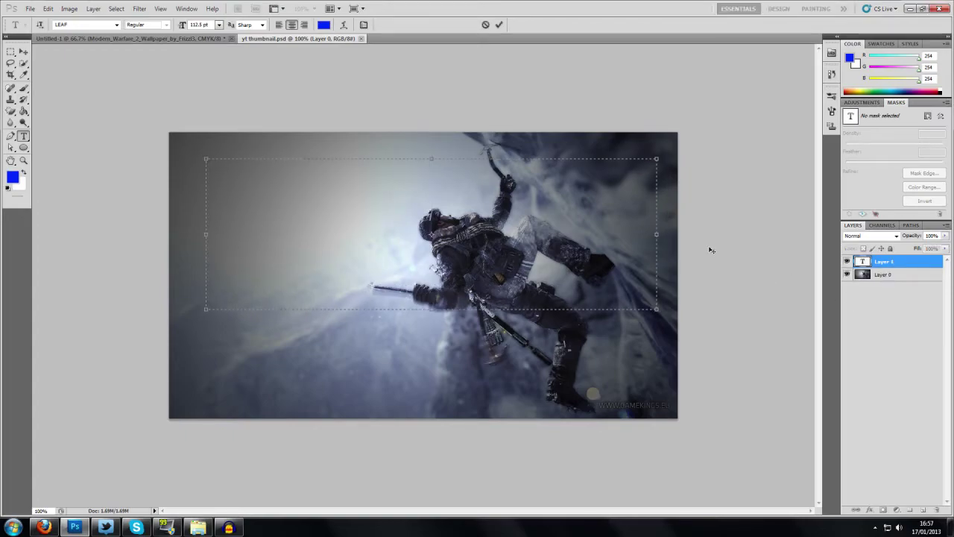
pyautogui.write('Youtube')
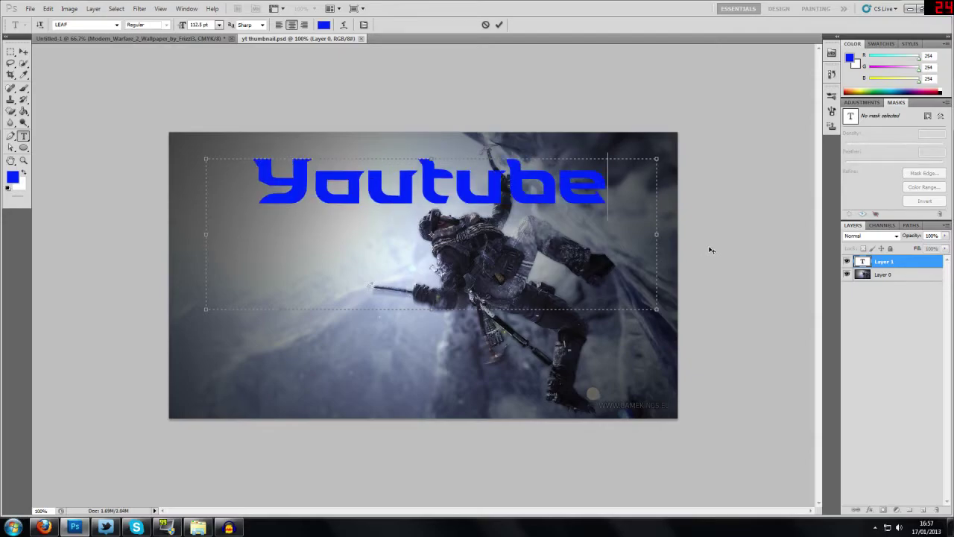
pyautogui.press('Return')
pyautogui.write('Thum')
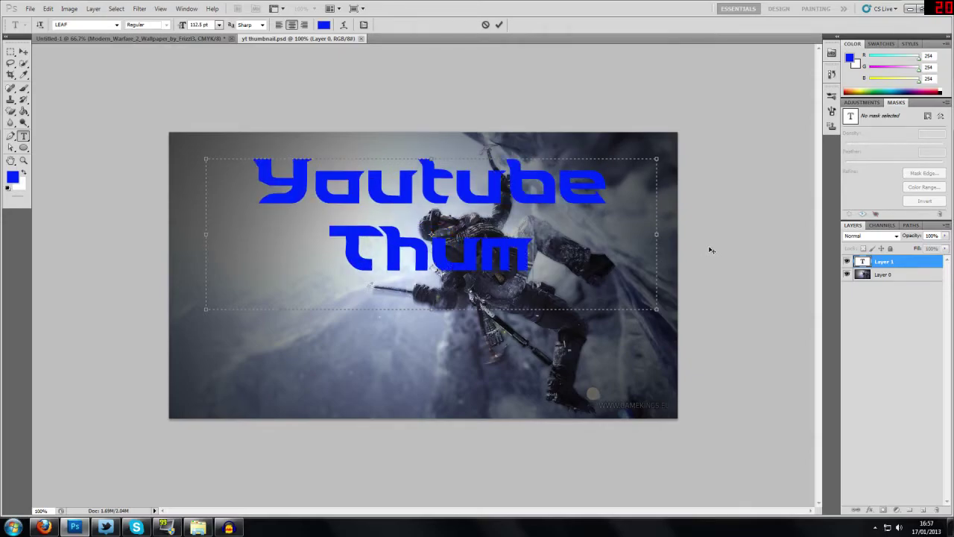
pyautogui.write('bnail')
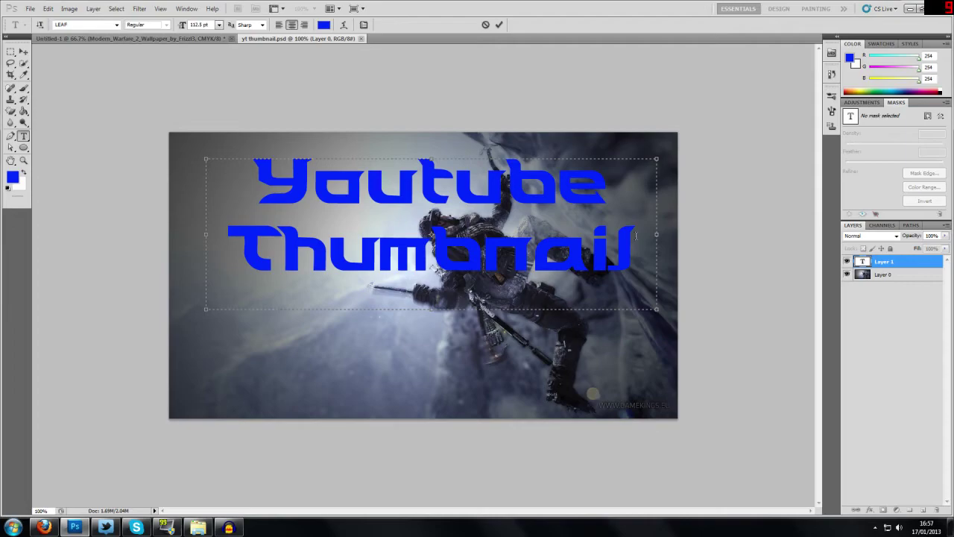
# - Change the font of the whole "Youtube Thumbnail" text to Lucida Sans Unicode
pyautogui.moveTo(635, 258); pyautogui.dragTo(243, 188)
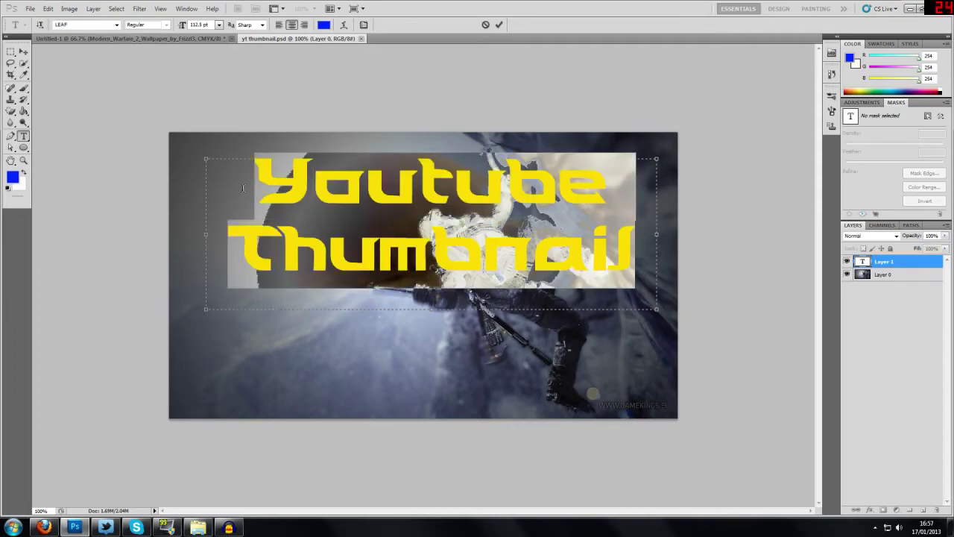
pyautogui.click(116, 25)
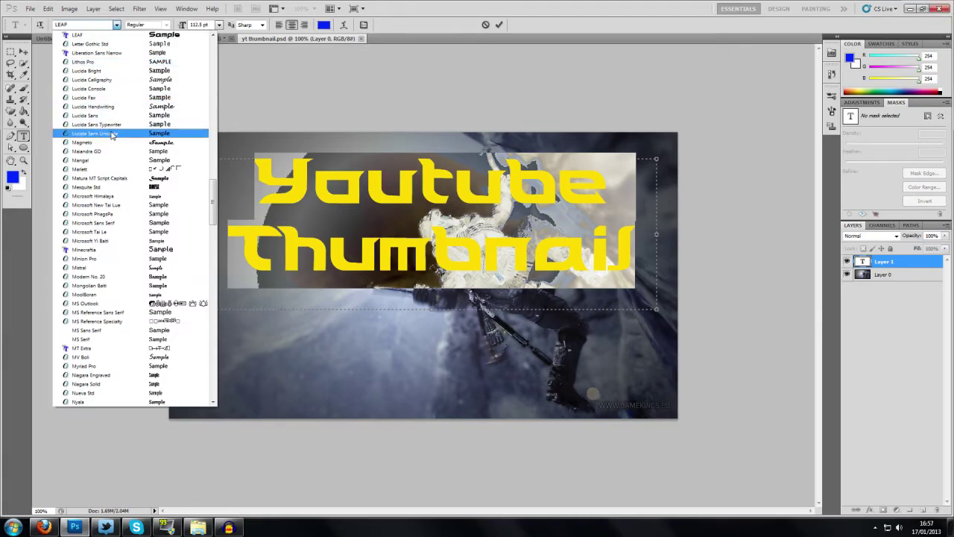
pyautogui.click(113, 134)
pyautogui.click(577, 252)
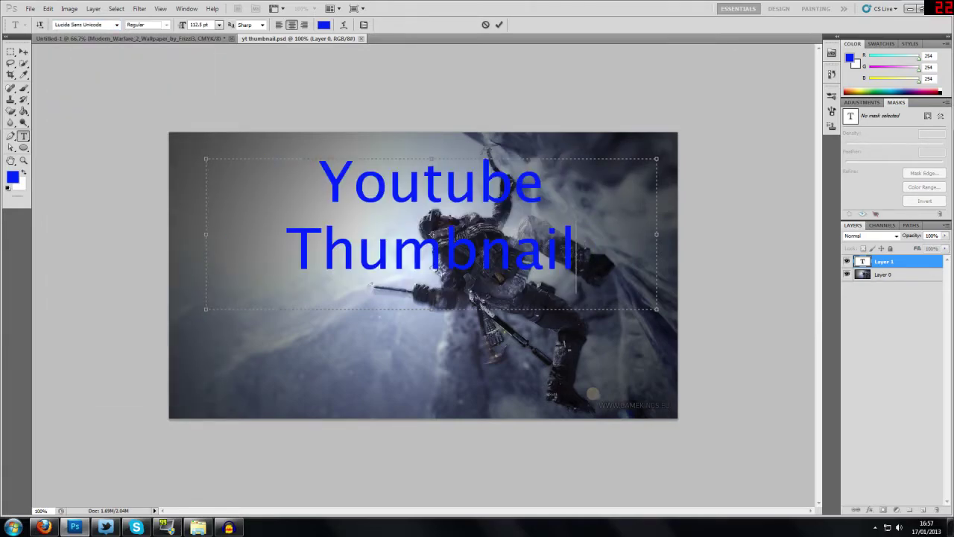
# - Recolour the whole title text to red, hex ff011f
pyautogui.hotkey('ctrl', 'a')
pyautogui.click(322, 25)
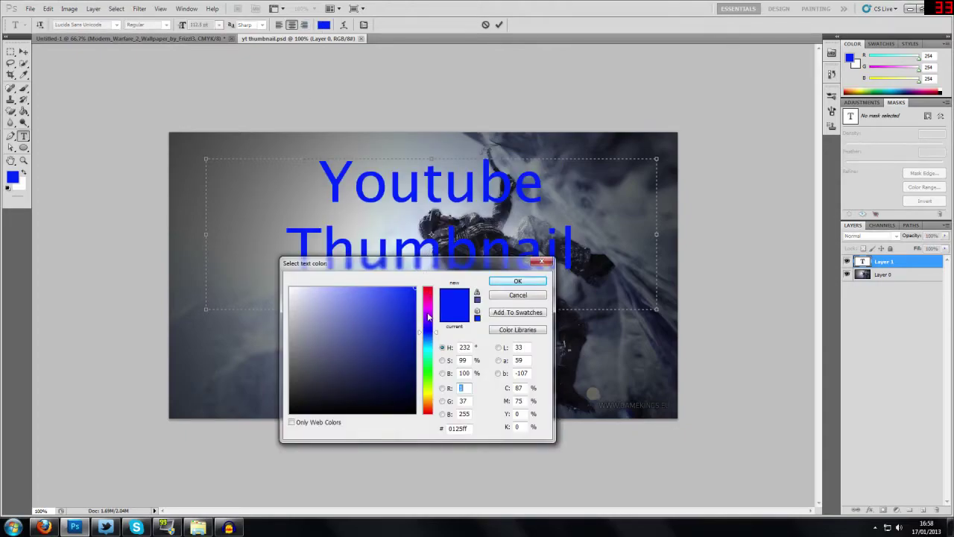
pyautogui.moveTo(428, 332); pyautogui.dragTo(427, 294)
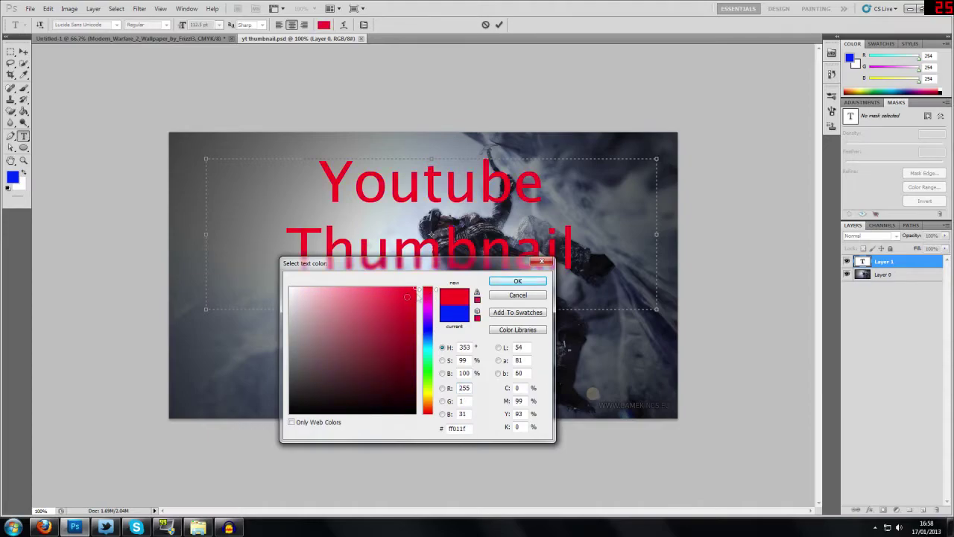
pyautogui.click(514, 282)
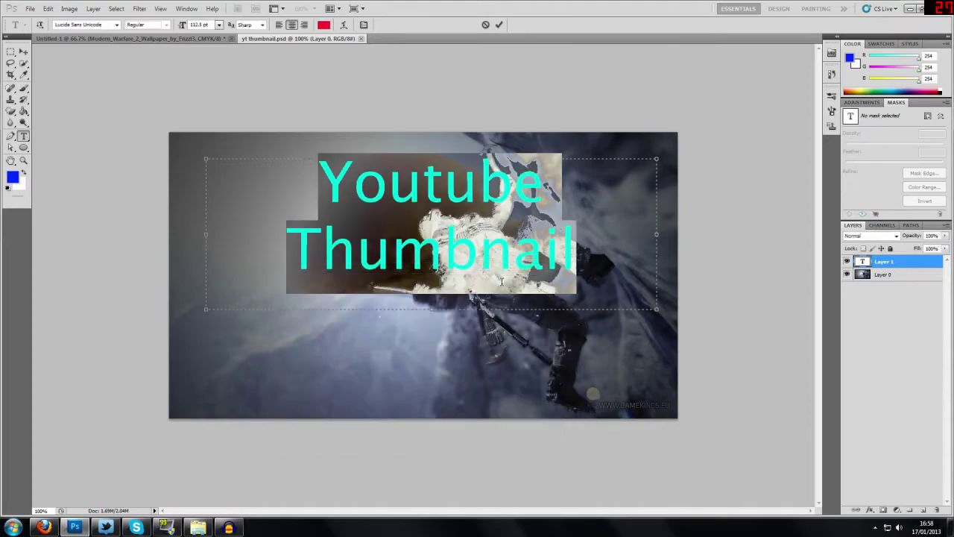
# - Set the title's font size to 125 pt and commit the text
pyautogui.click(218, 25)
pyautogui.click(219, 25)
pyautogui.click(203, 25)
pyautogui.write('125')
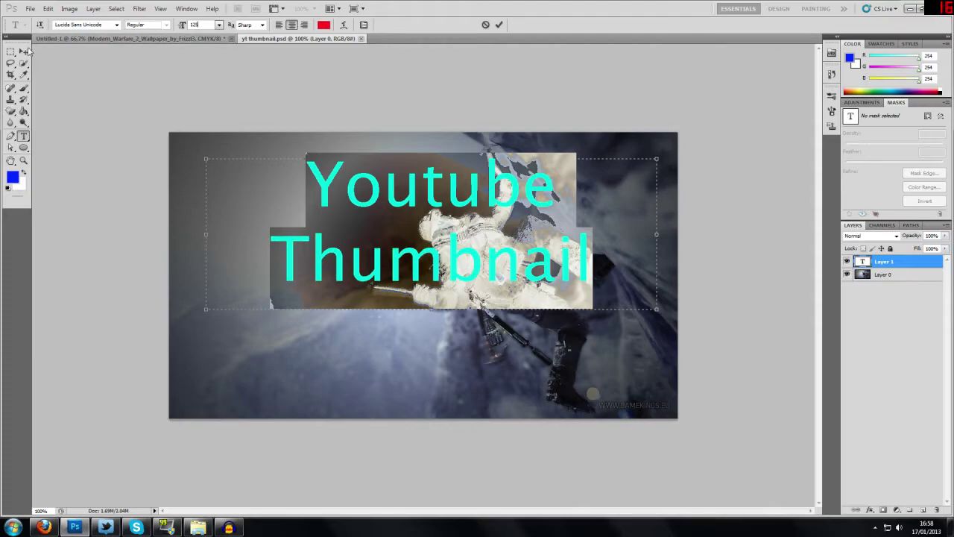
pyautogui.click(23, 51)
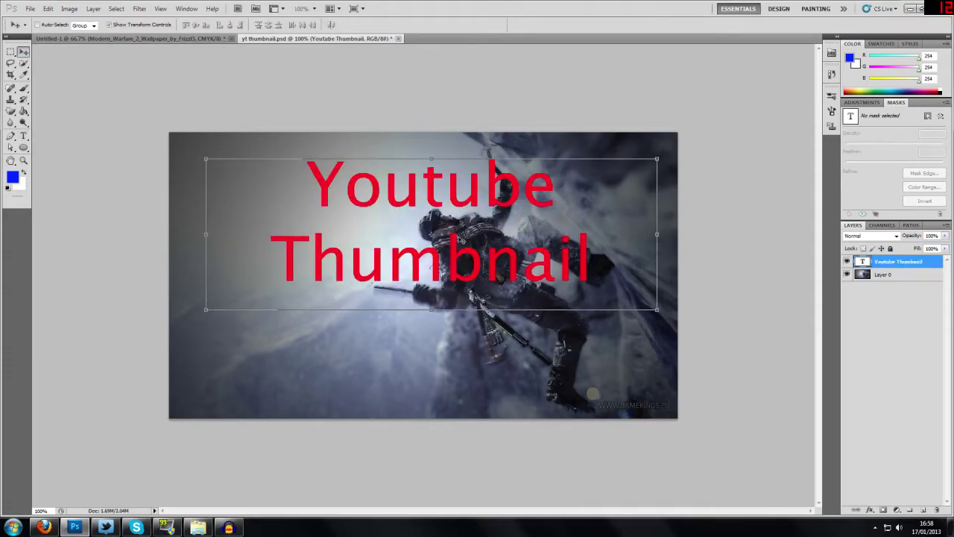
# - Apply Stroke and Drop Shadow layer styles with default settings to the Youtube Thumbnail text layer, leaving Inner Shadow off
pyautogui.rightClick(880, 260)
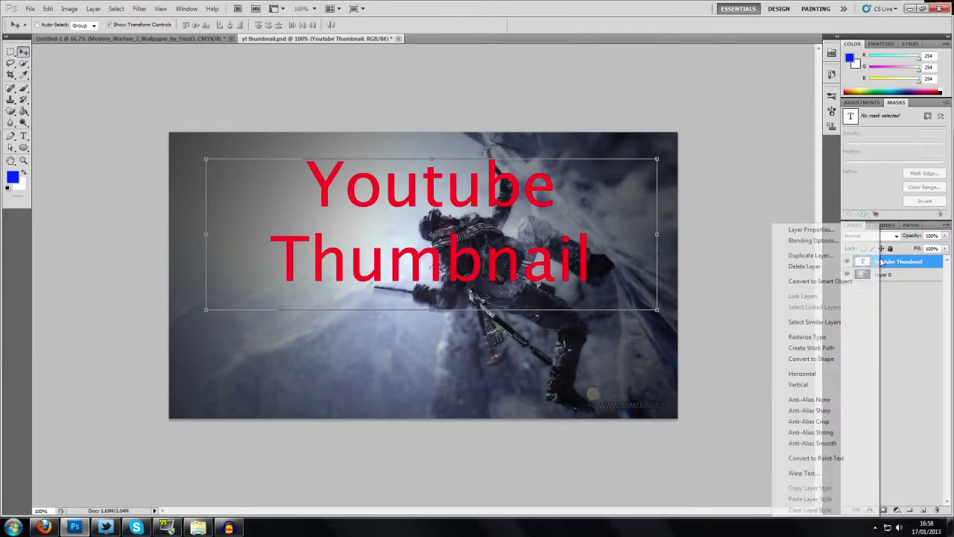
pyautogui.click(850, 241)
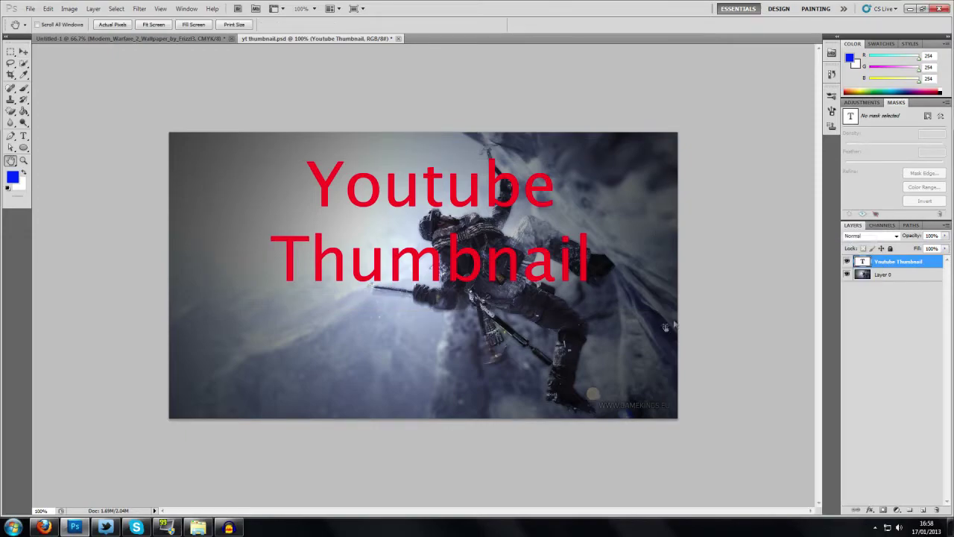
pyautogui.click(557, 441)
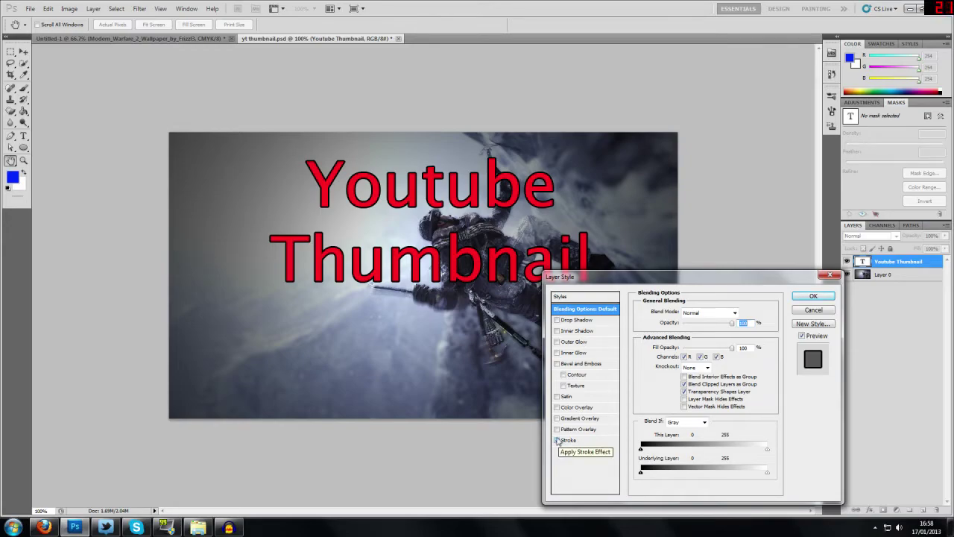
pyautogui.click(556, 320)
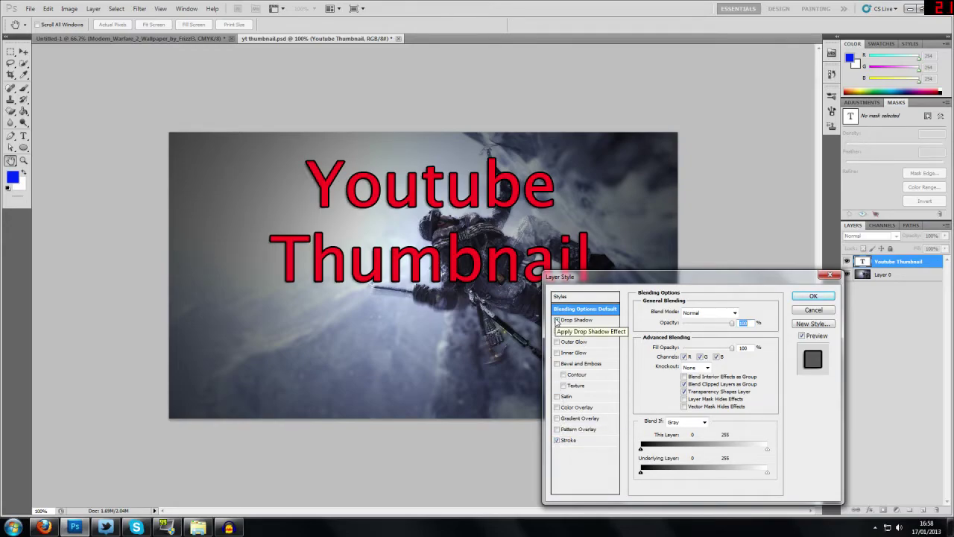
pyautogui.click(557, 331)
pyautogui.click(557, 331)
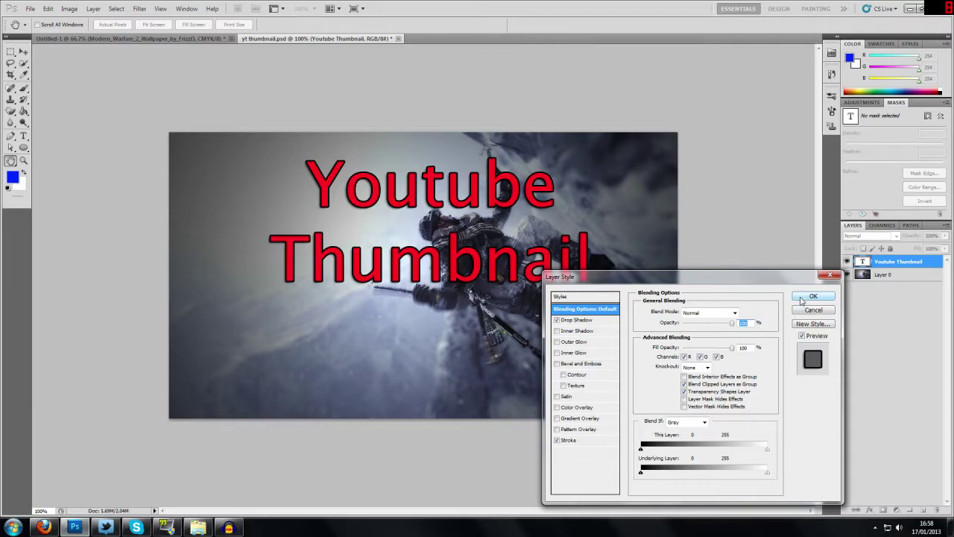
pyautogui.click(803, 298)
pyautogui.click(916, 371)
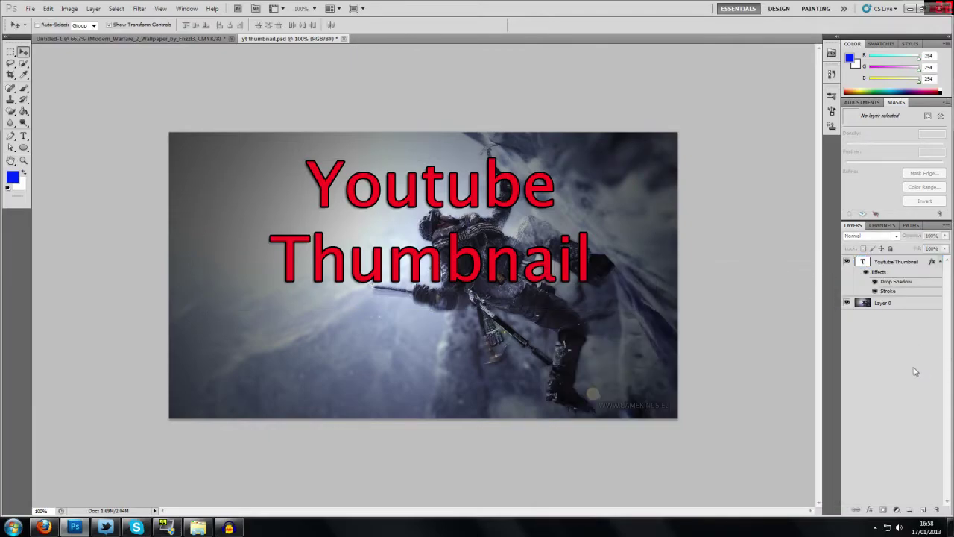
# - Place the MSMC_Menu_Icon_BOII gun image from the Internet Downloads pictures folder below the title in the canvas's lower left area
pyautogui.click(197, 527)
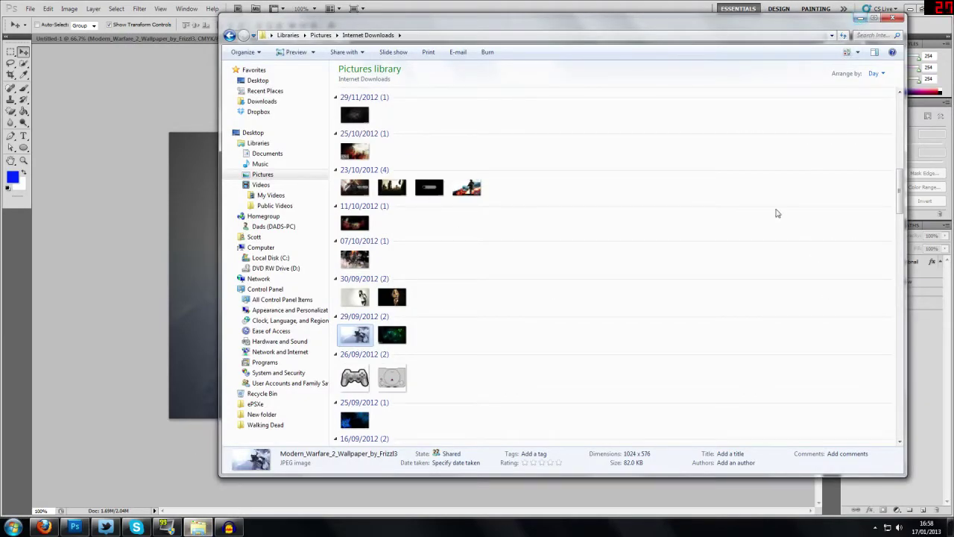
pyautogui.scroll(6, 761, 224)
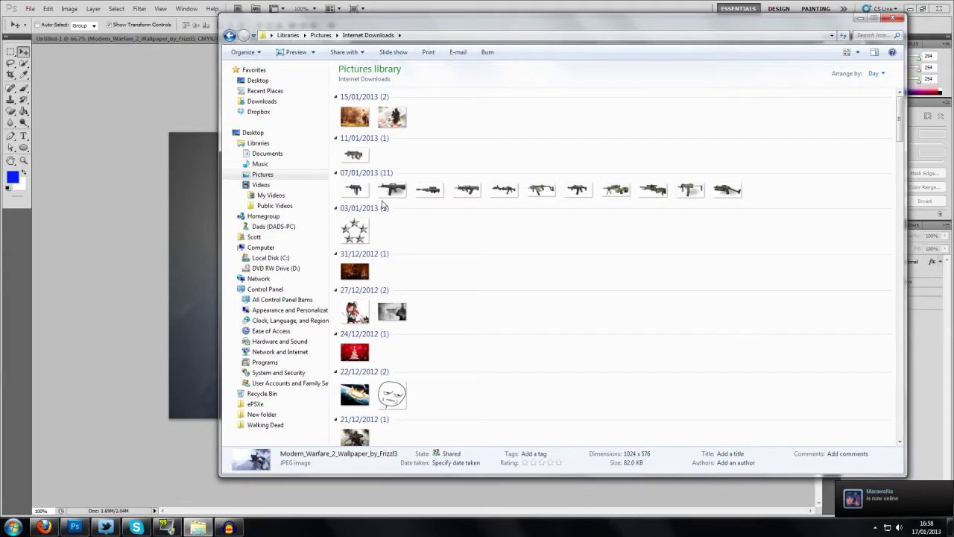
pyautogui.moveTo(354, 189); pyautogui.dragTo(199, 301)
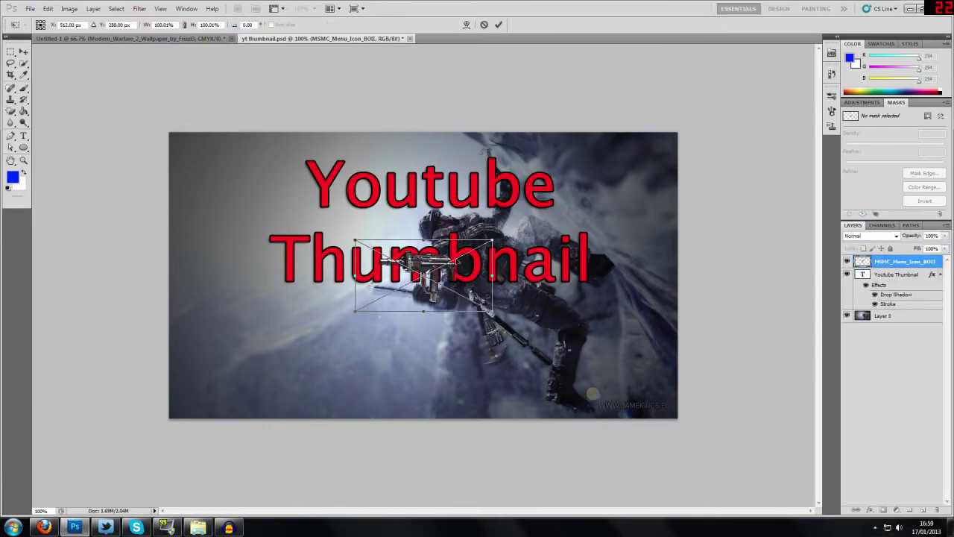
pyautogui.moveTo(423, 276); pyautogui.dragTo(316, 357)
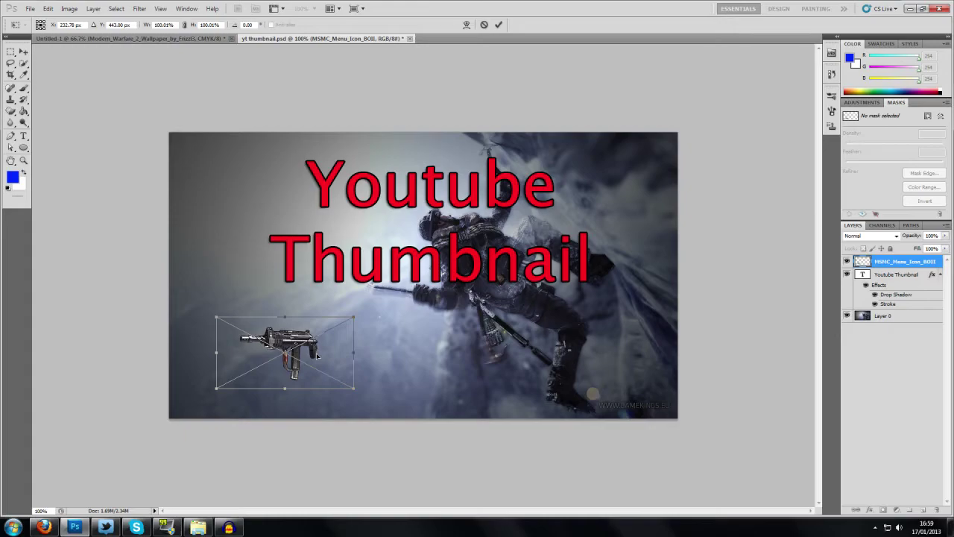
pyautogui.moveTo(316, 356); pyautogui.dragTo(335, 360)
pyautogui.press('Return')
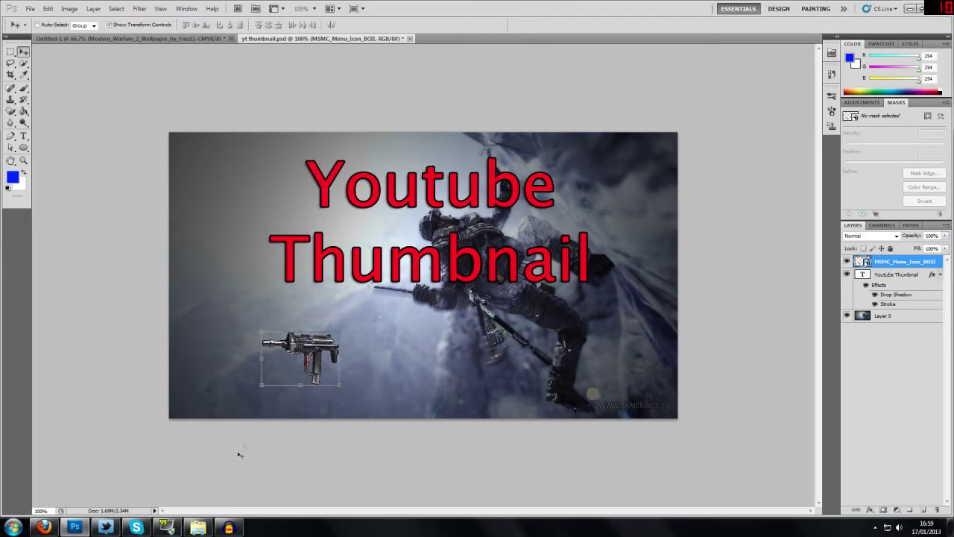
# - Place the p90m1 gun image from the Internet Downloads folder in the canvas's lower right area, centred at about X 723, Y 440 px
pyautogui.click(198, 527)
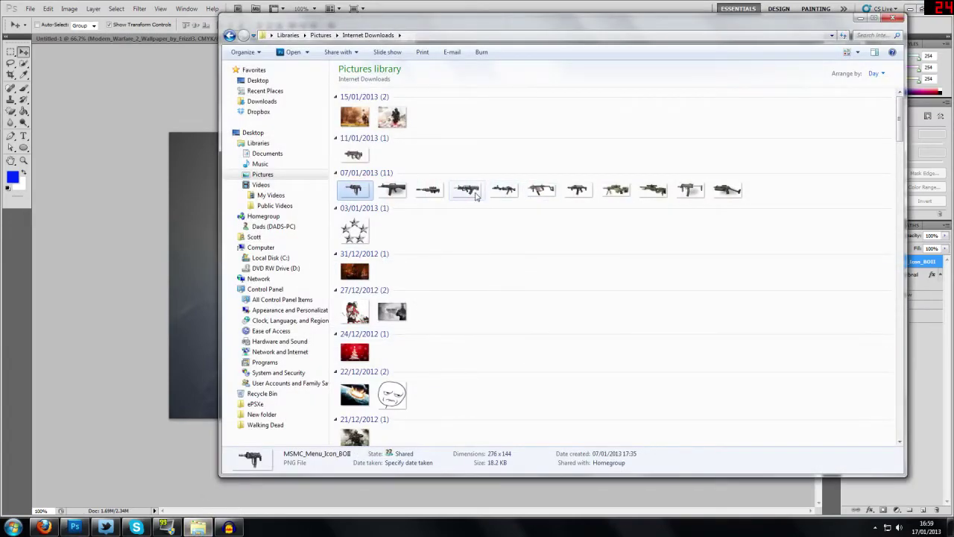
pyautogui.moveTo(729, 192); pyautogui.dragTo(210, 324)
pyautogui.moveTo(422, 308); pyautogui.dragTo(527, 383)
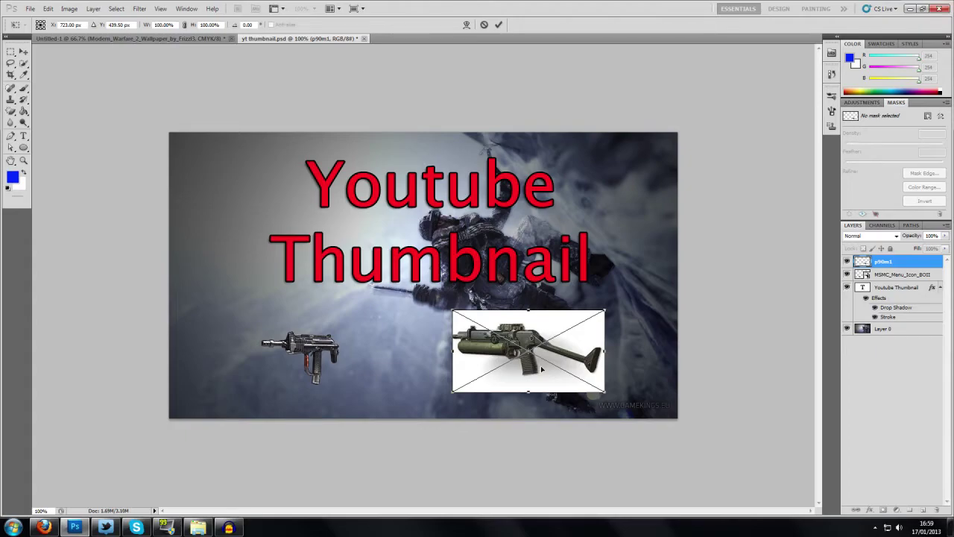
pyautogui.press('Return')
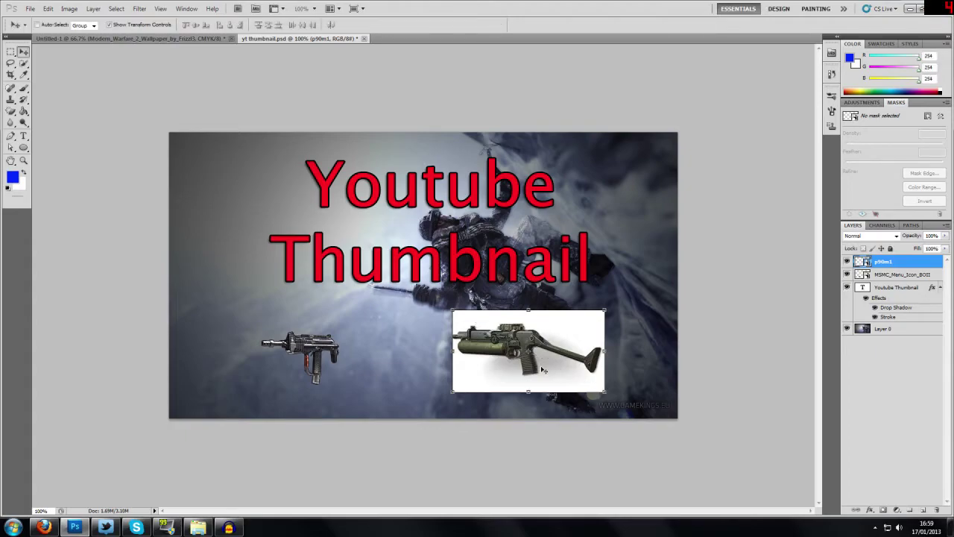
# - Rasterize the p90m1 smart object and remove the white background and grey shadow around the gun with the Magic Eraser
pyautogui.click(24, 112)
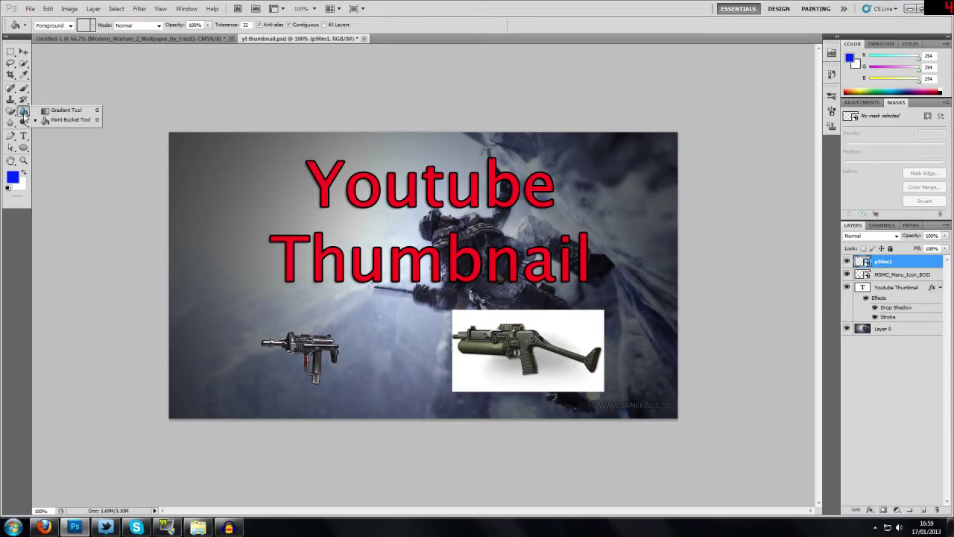
pyautogui.click(12, 112)
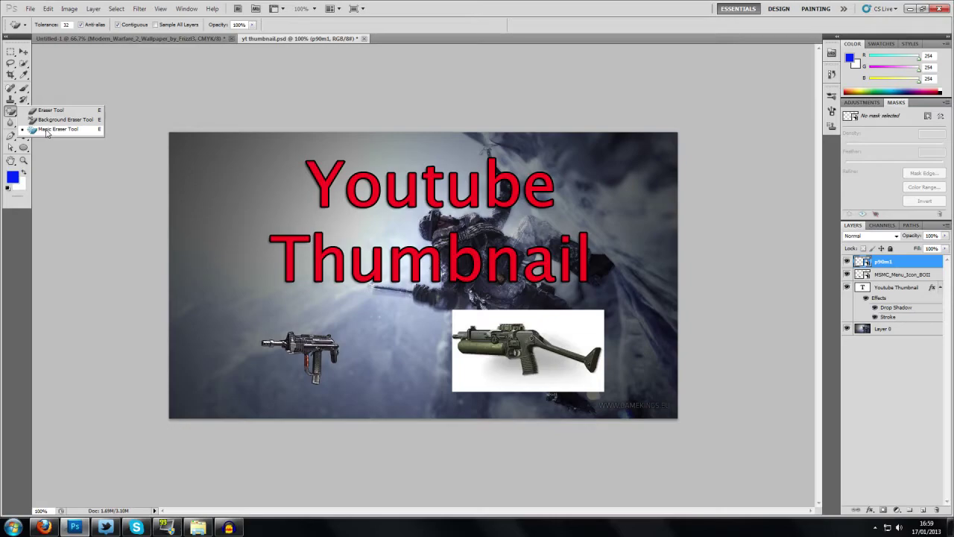
pyautogui.click(46, 130)
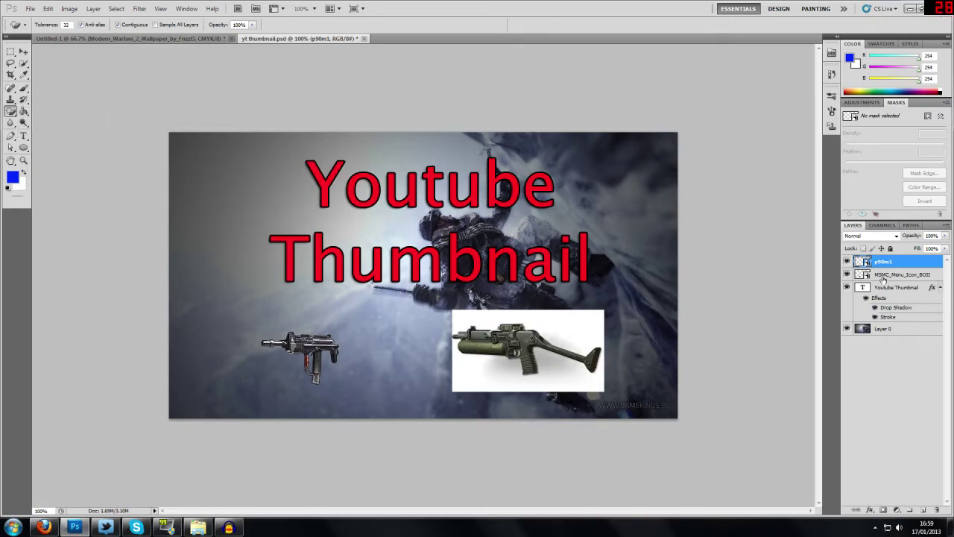
pyautogui.click(549, 329)
pyautogui.click(429, 194)
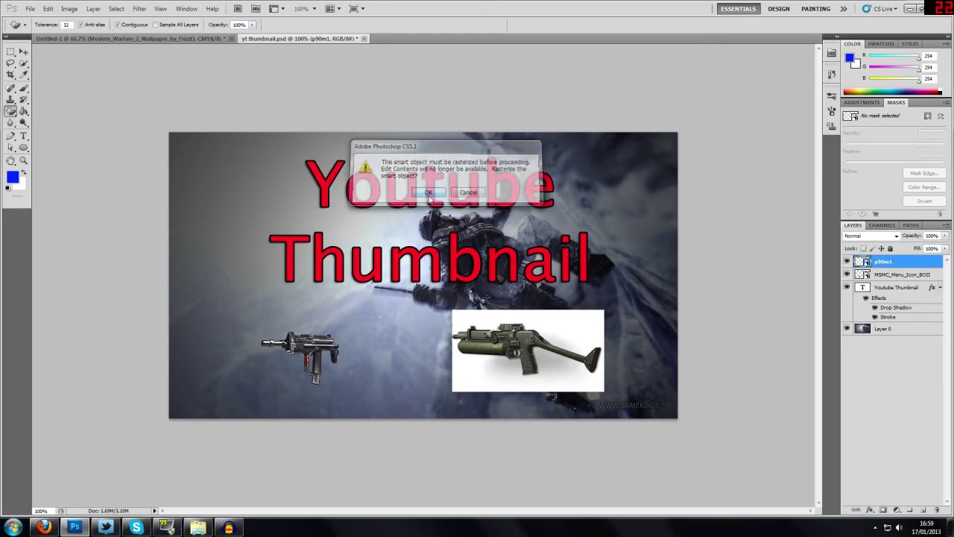
pyautogui.click(551, 326)
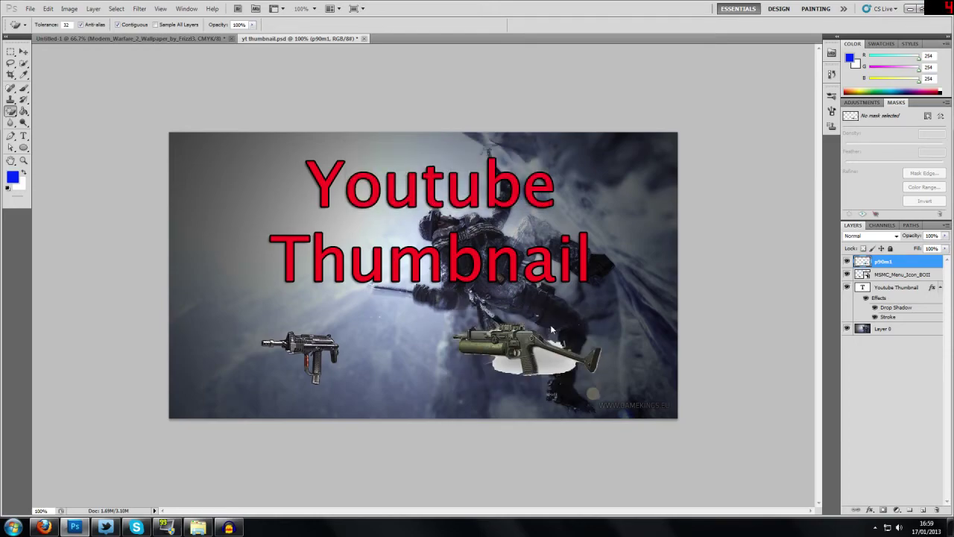
pyautogui.click(553, 361)
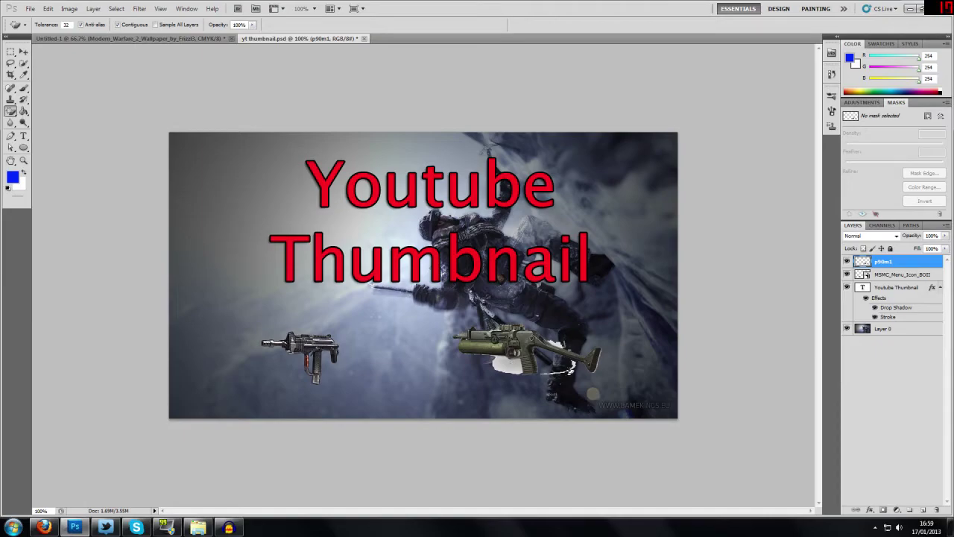
pyautogui.click(570, 370)
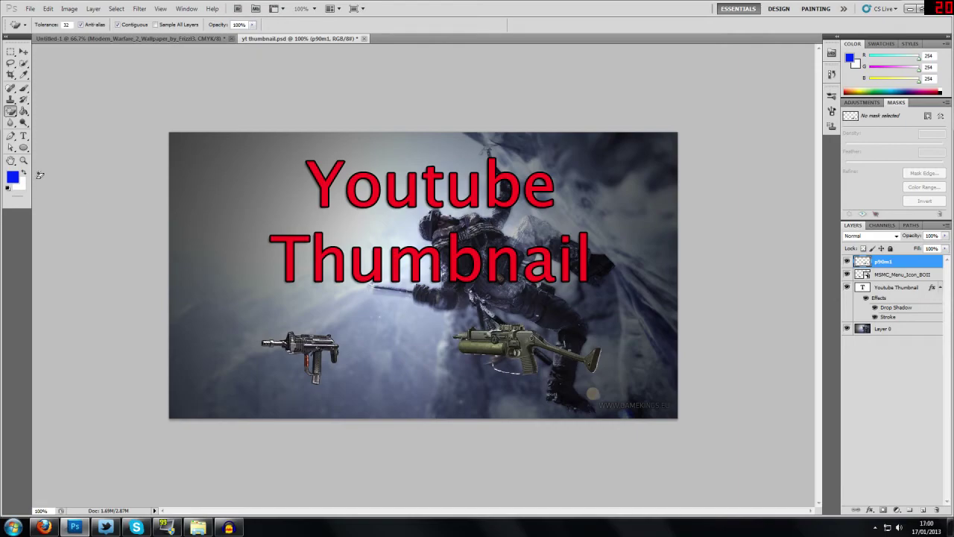
# - Save a JPEG copy of the thumbnail to the Desktop as yt thumbnail.jpg, with quality 12 (Maximum) and Baseline ("Standard") format
pyautogui.click(30, 9)
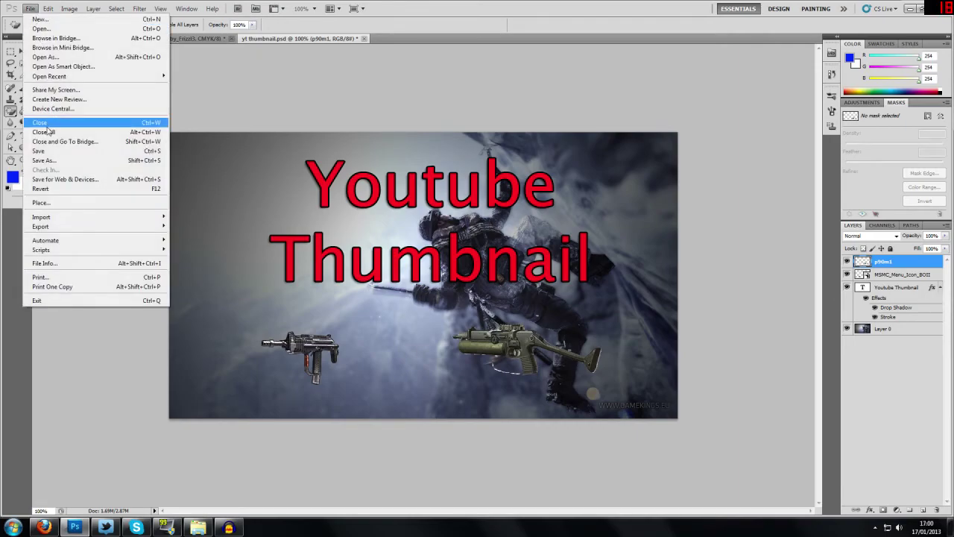
pyautogui.click(45, 160)
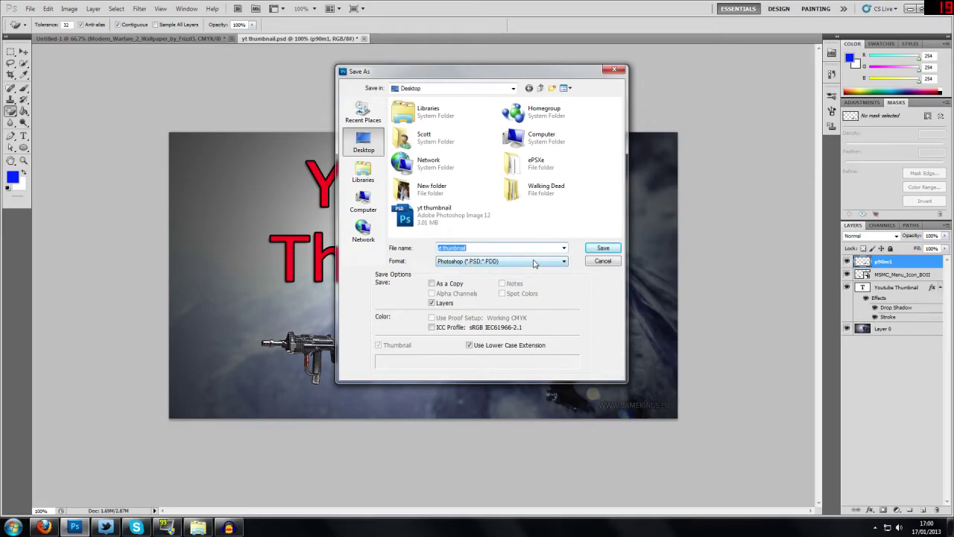
pyautogui.click(533, 262)
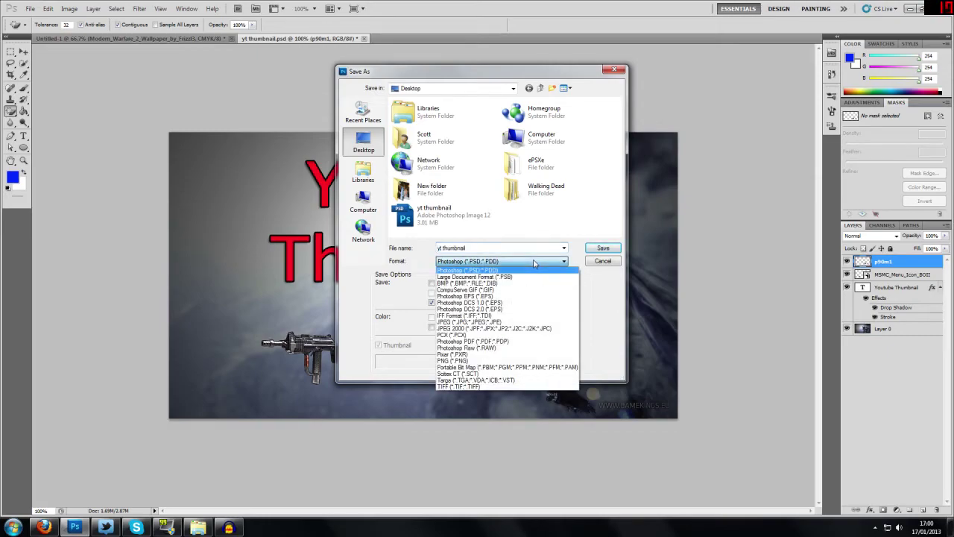
pyautogui.click(484, 322)
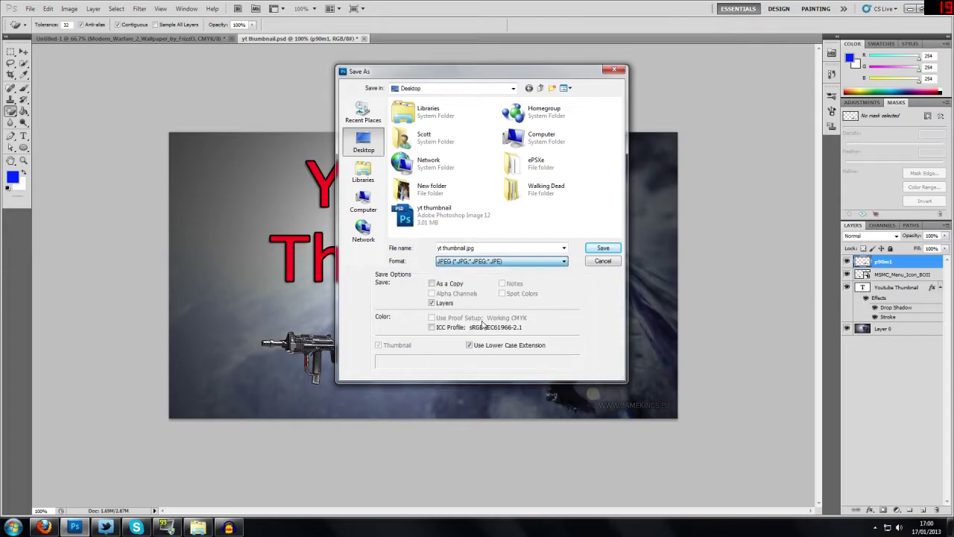
pyautogui.click(601, 249)
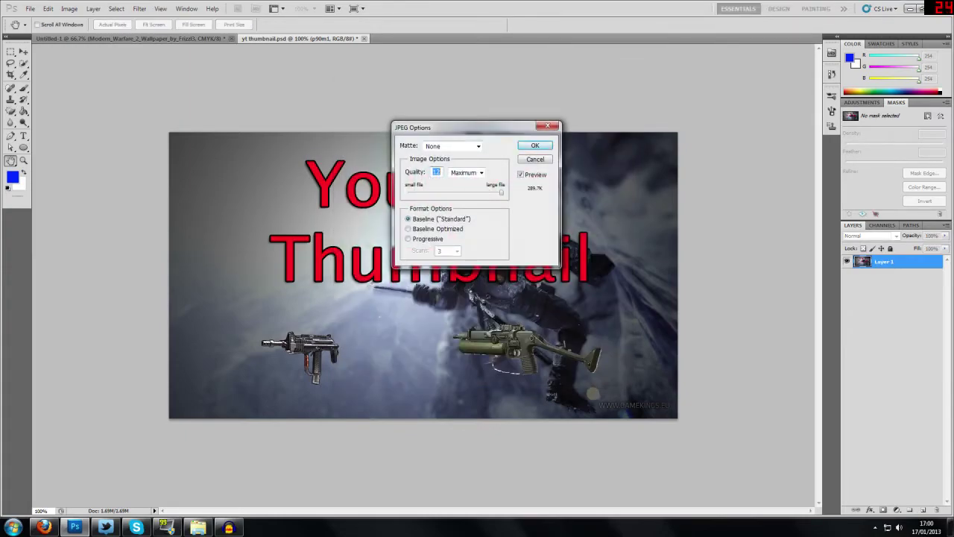
pyautogui.click(527, 147)
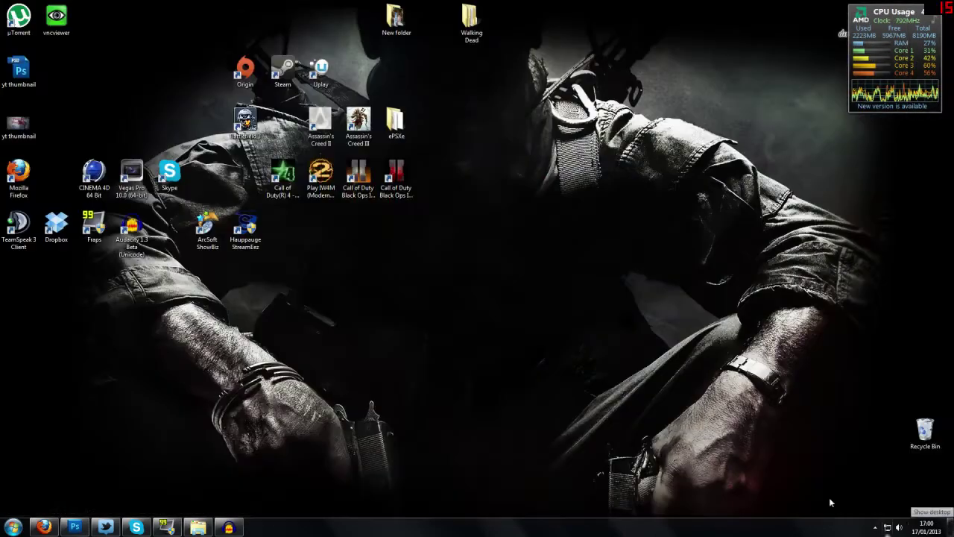
# - Switch to the desktop, move the yt thumbnail JPEG to an empty area right of centre, and preview it in Windows Photo Viewer
pyautogui.click(950, 527)
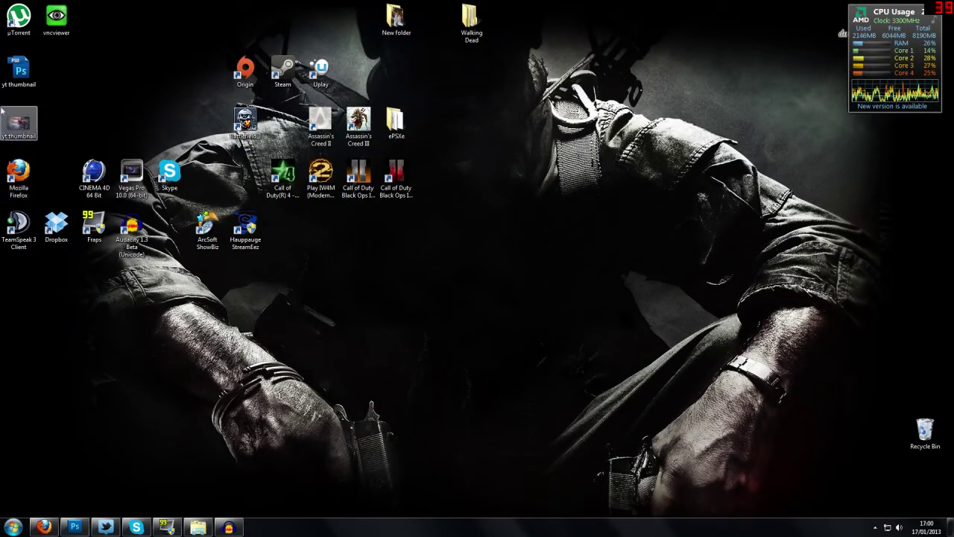
pyautogui.moveTo(19, 123); pyautogui.dragTo(574, 265)
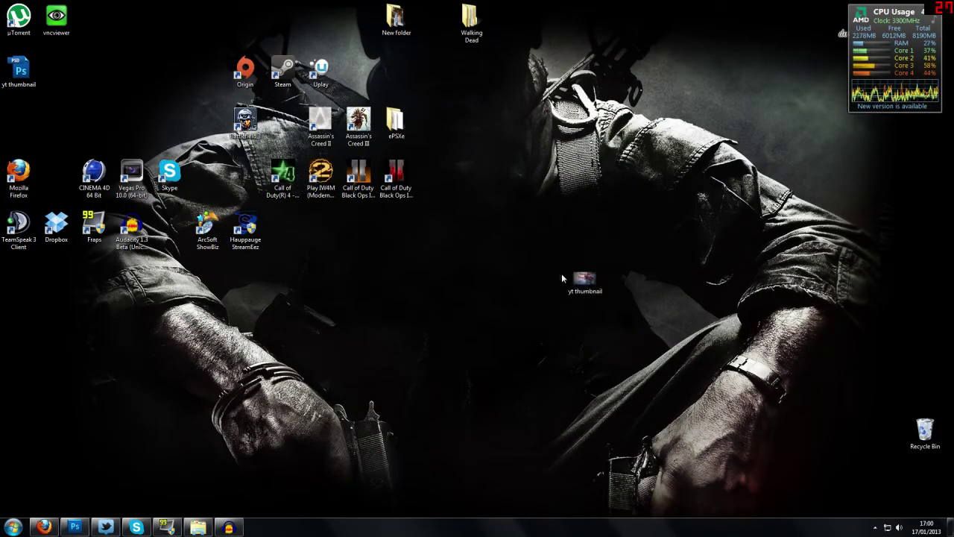
pyautogui.rightClick(571, 282)
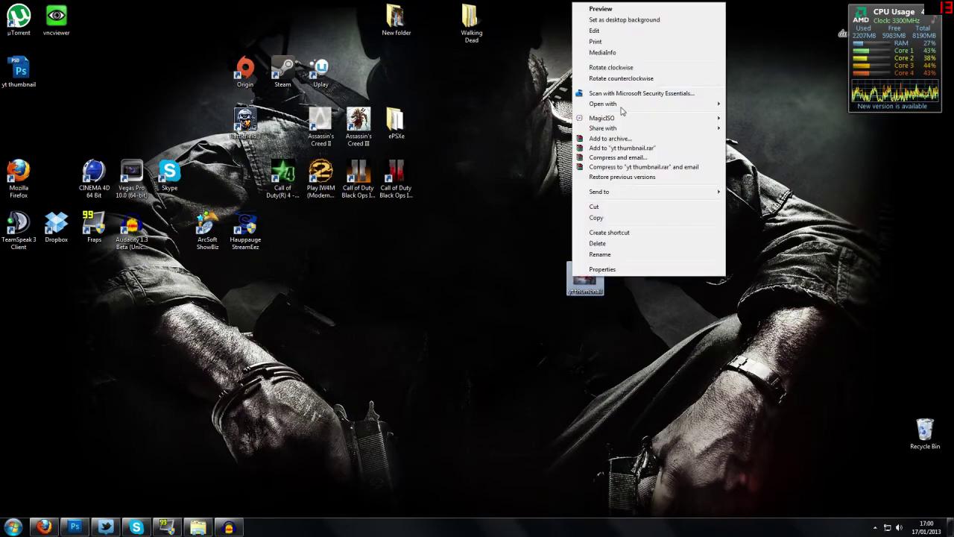
pyautogui.click(612, 10)
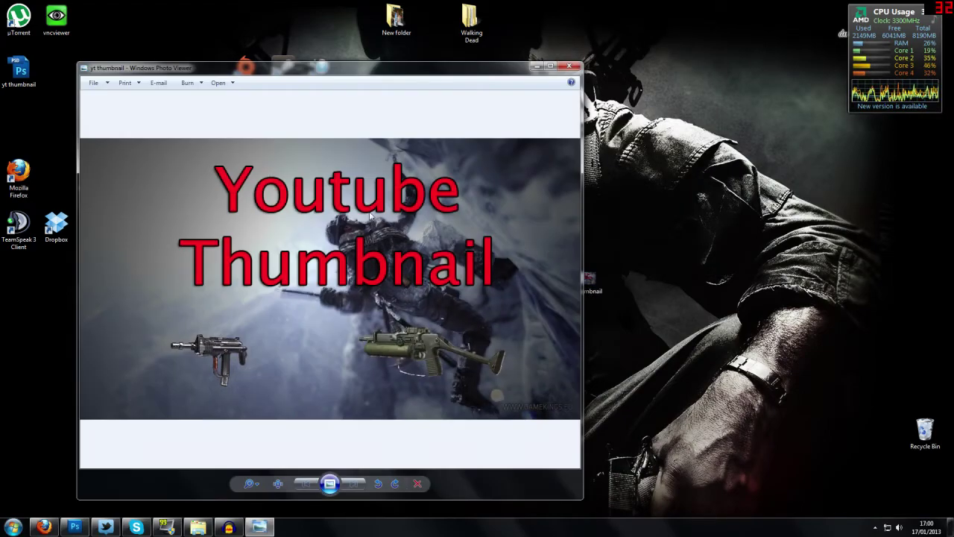